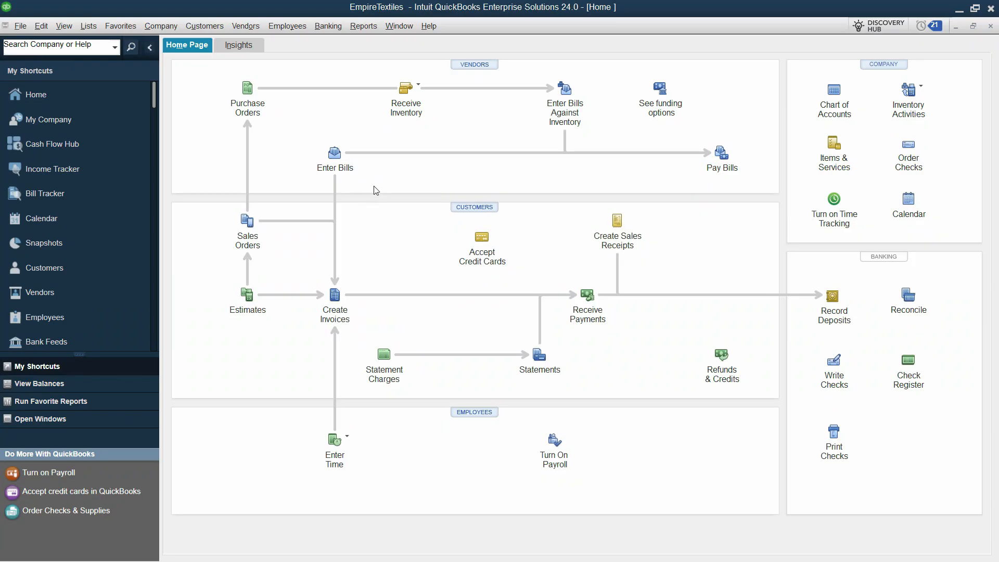
{"action": "left_click", "coordinate": [367, 30]}
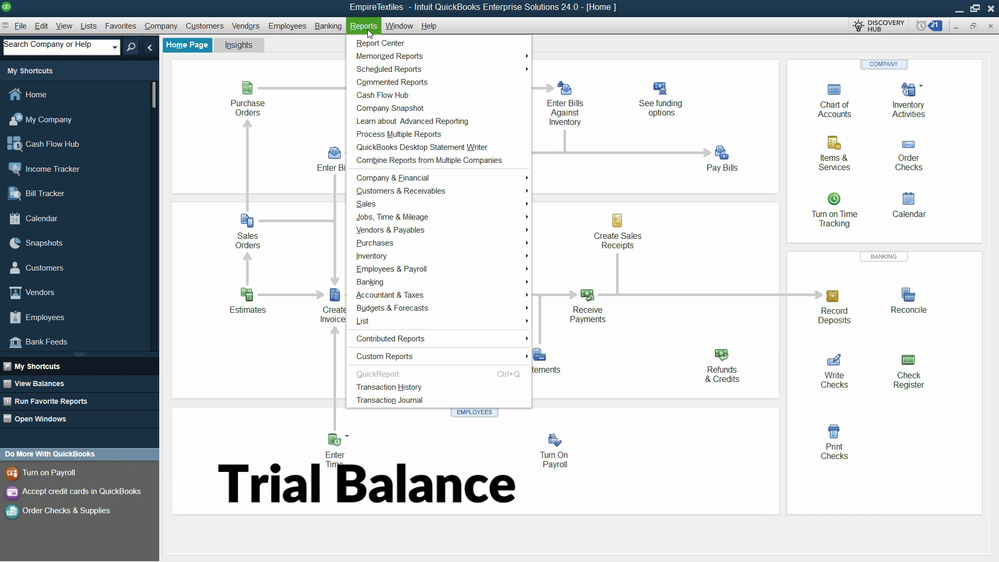
{"action": "mouse_move", "coordinate": [475, 298]}
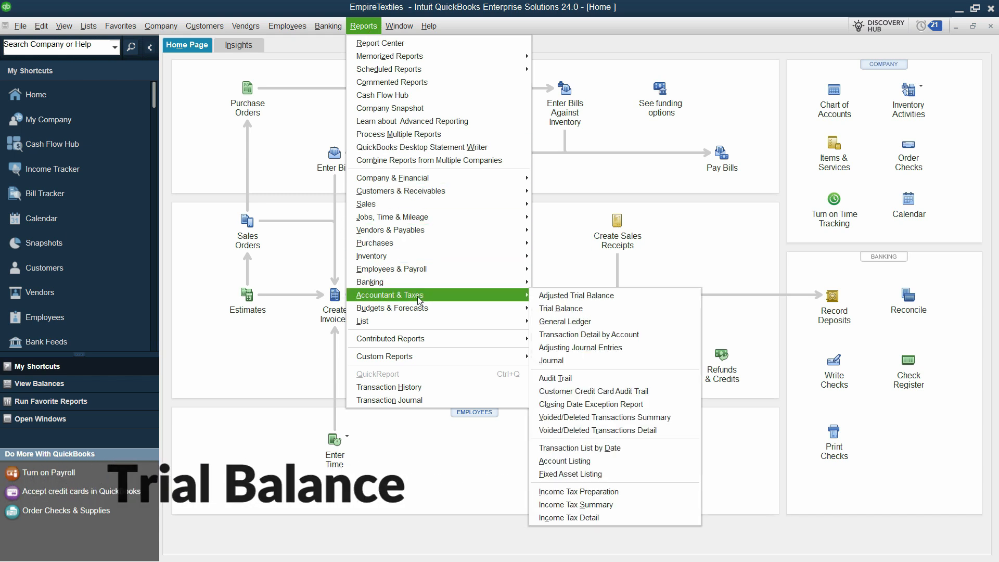
{"action": "left_click", "coordinate": [552, 313]}
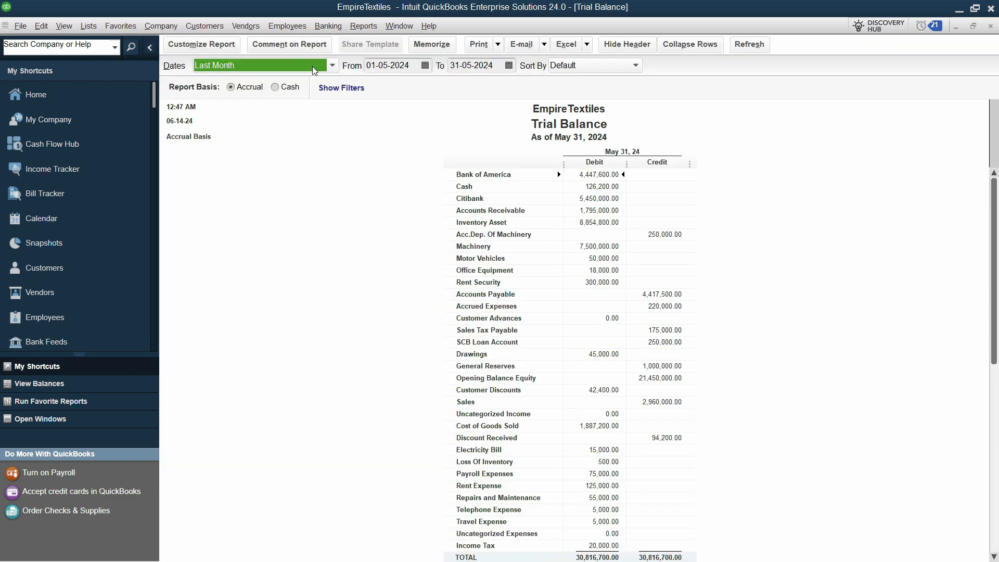
{"action": "left_click", "coordinate": [332, 66]}
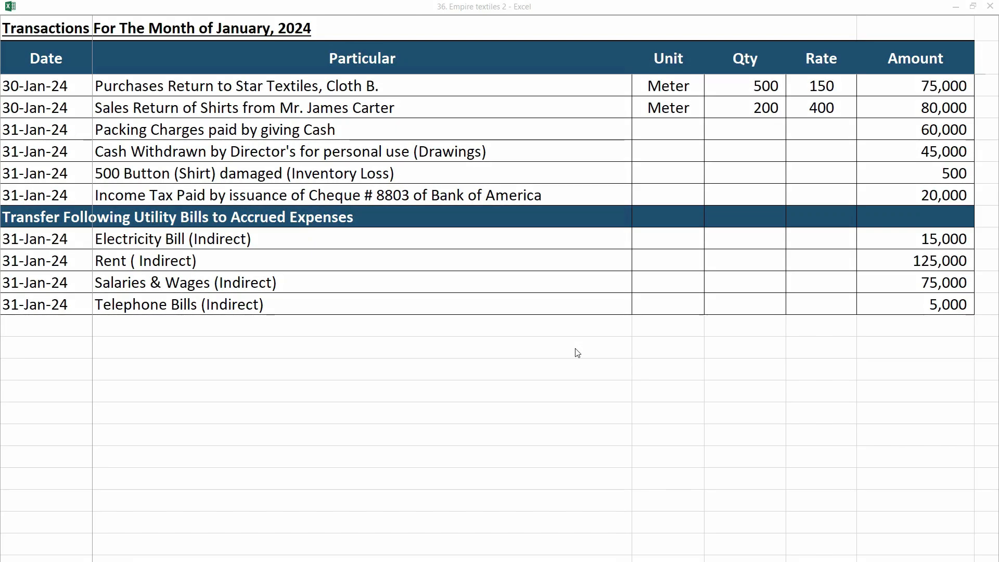
{"action": "left_click", "coordinate": [300, 138]}
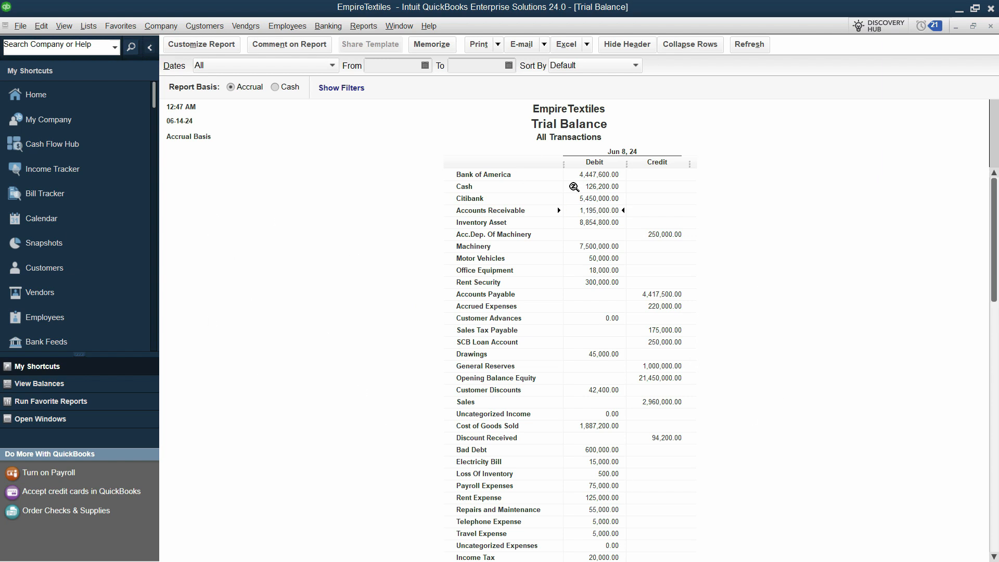
{"action": "scroll", "coordinate": [874, 306], "scroll_direction": "down", "scroll_amount": 1}
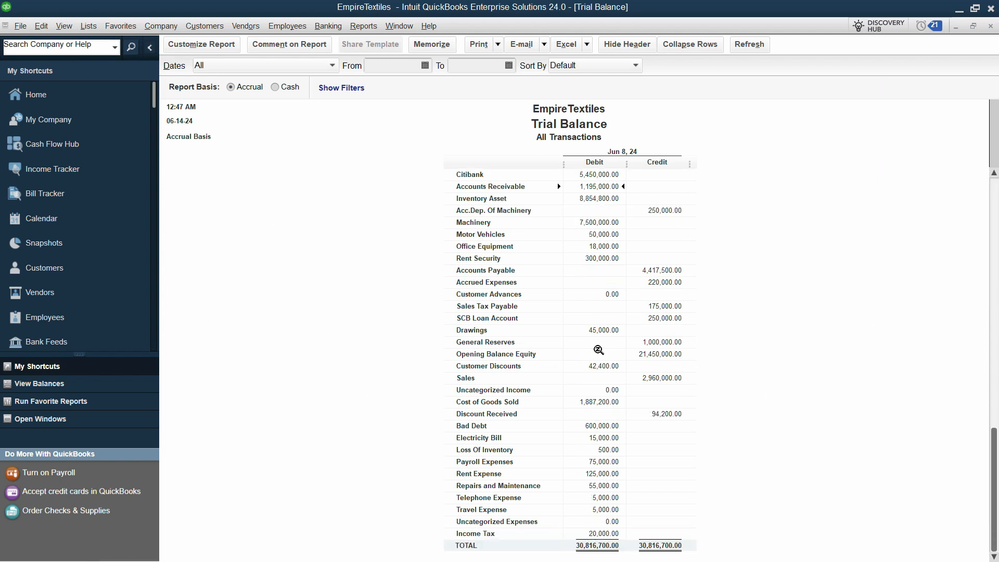
{"action": "left_click", "coordinate": [201, 44]}
{"action": "left_click", "coordinate": [578, 368]}
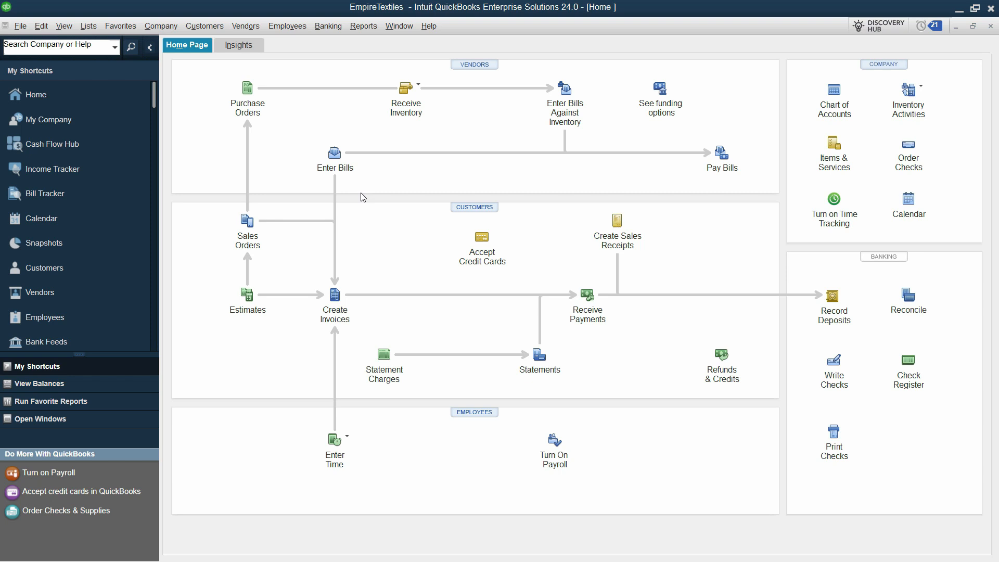
Open the Trial Balance report from the Accountant & Taxes reports and set its date range to All.
{"action": "left_click", "coordinate": [364, 26]}
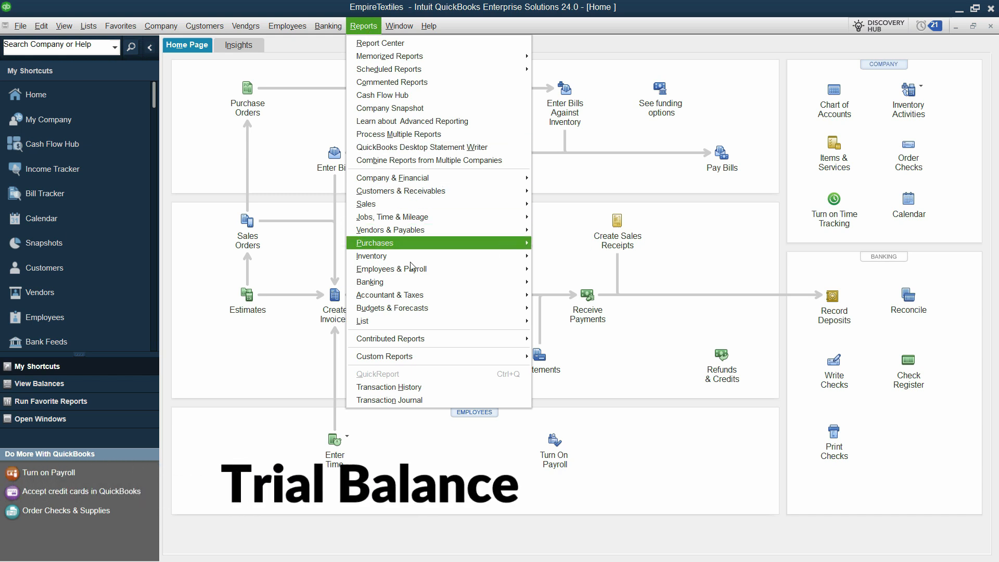
{"action": "mouse_move", "coordinate": [526, 302]}
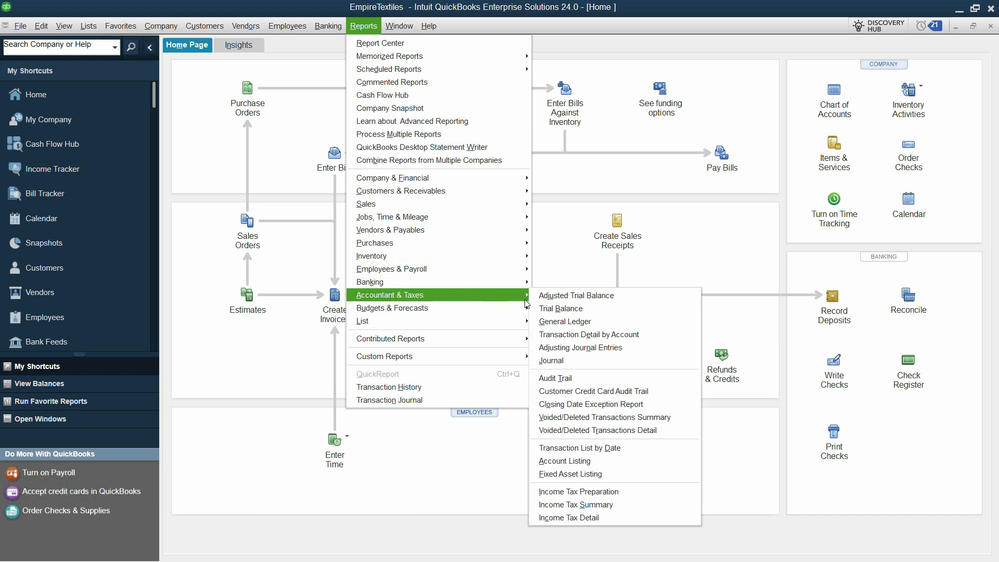
{"action": "left_click", "coordinate": [551, 310]}
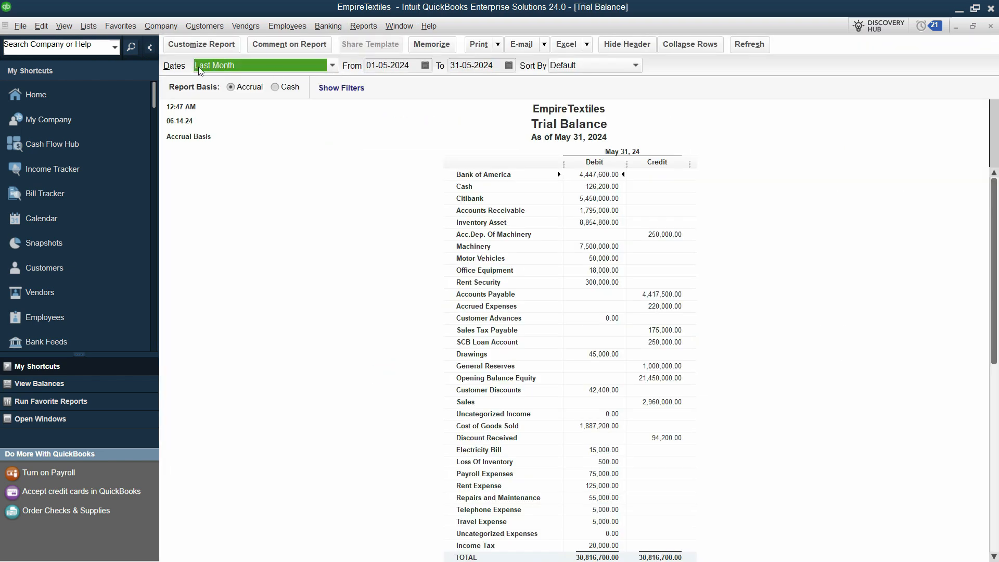
{"action": "left_click", "coordinate": [331, 65]}
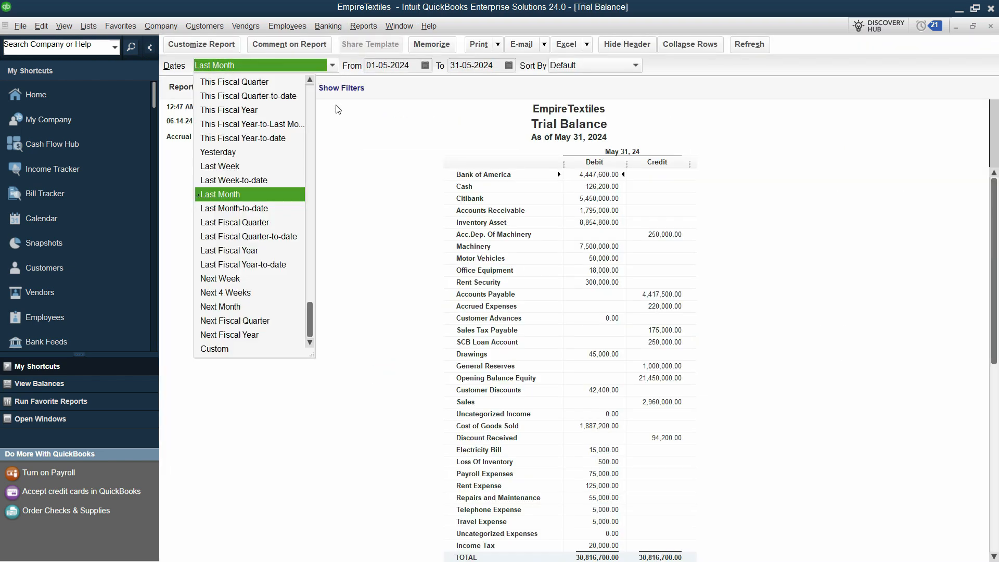
{"action": "left_click_drag", "start_coordinate": [308, 317], "coordinate": [272, 92]}
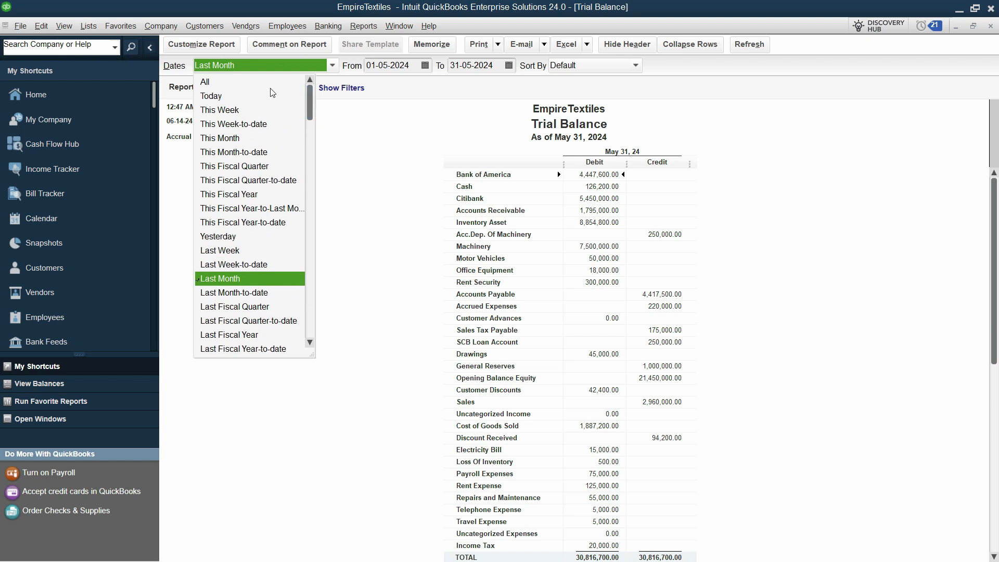
{"action": "left_click", "coordinate": [203, 82]}
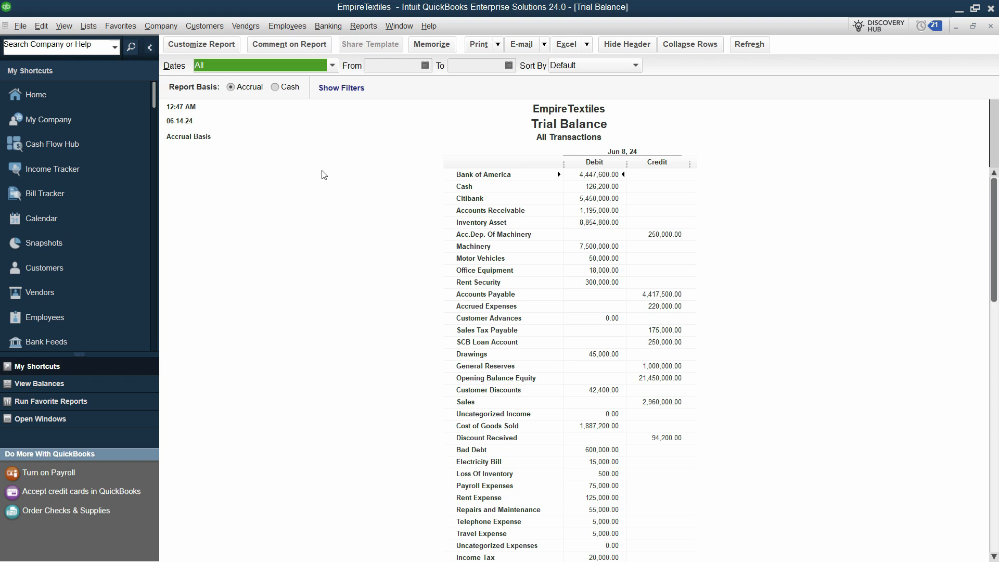
{"action": "left_click", "coordinate": [324, 65]}
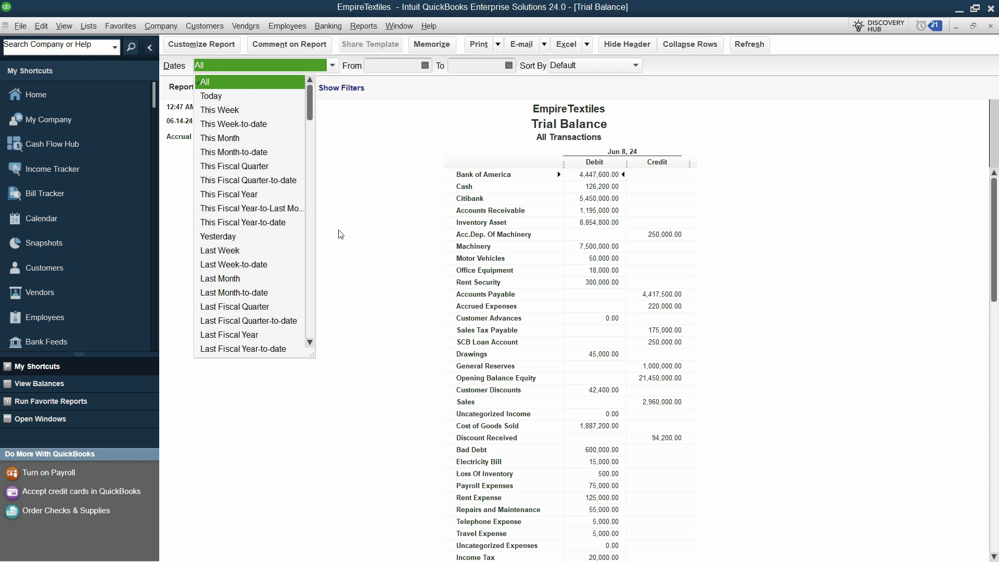
{"action": "left_click", "coordinate": [241, 81]}
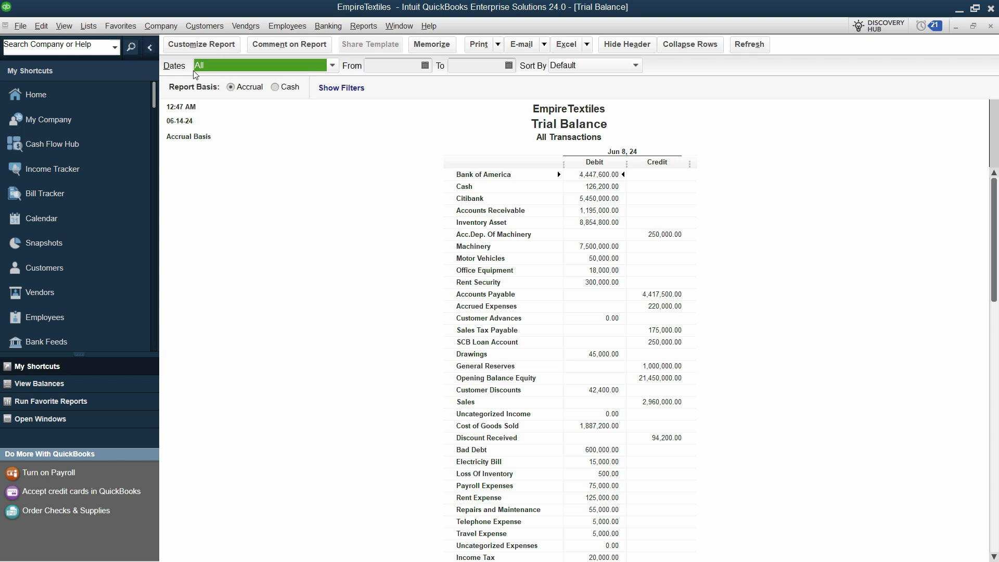
{"action": "left_click", "coordinate": [357, 242]}
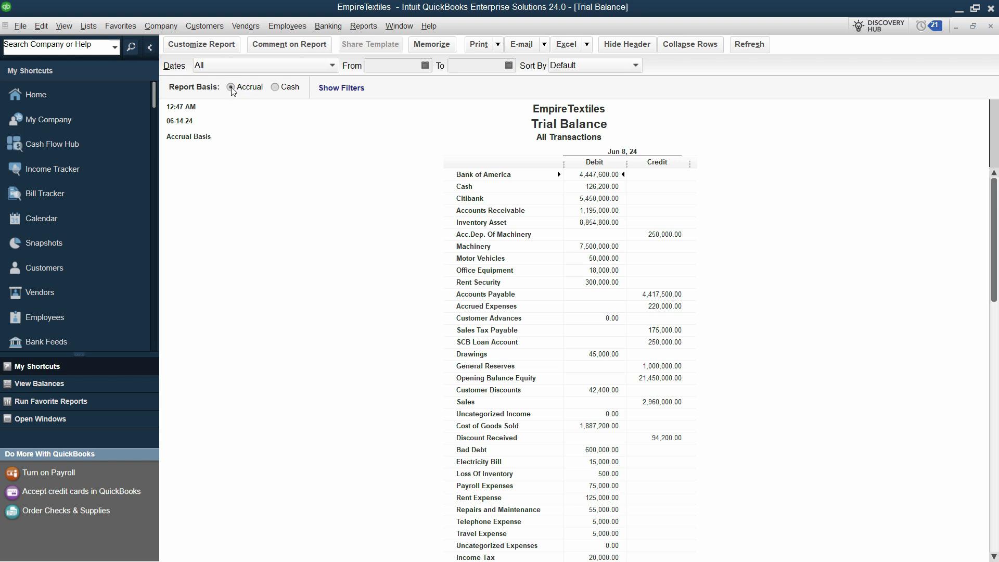
Review the accrual-basis Trial Balance down to its totals and inspect the transactions behind the Bank of America balance.
{"action": "left_click", "coordinate": [275, 88]}
{"action": "left_click_drag", "start_coordinate": [997, 208], "coordinate": [997, 505]}
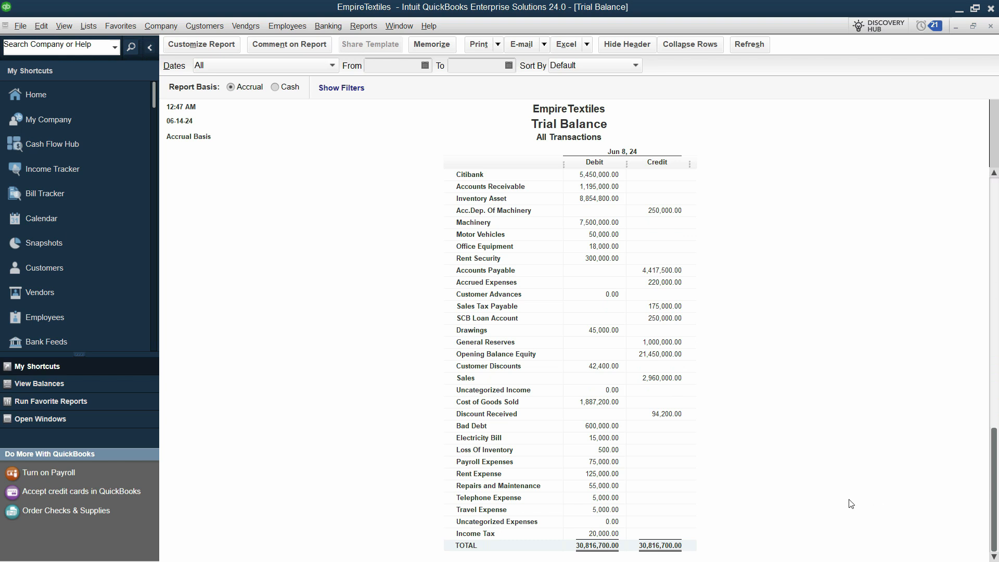
{"action": "scroll", "coordinate": [788, 439], "scroll_direction": "up", "scroll_amount": 1}
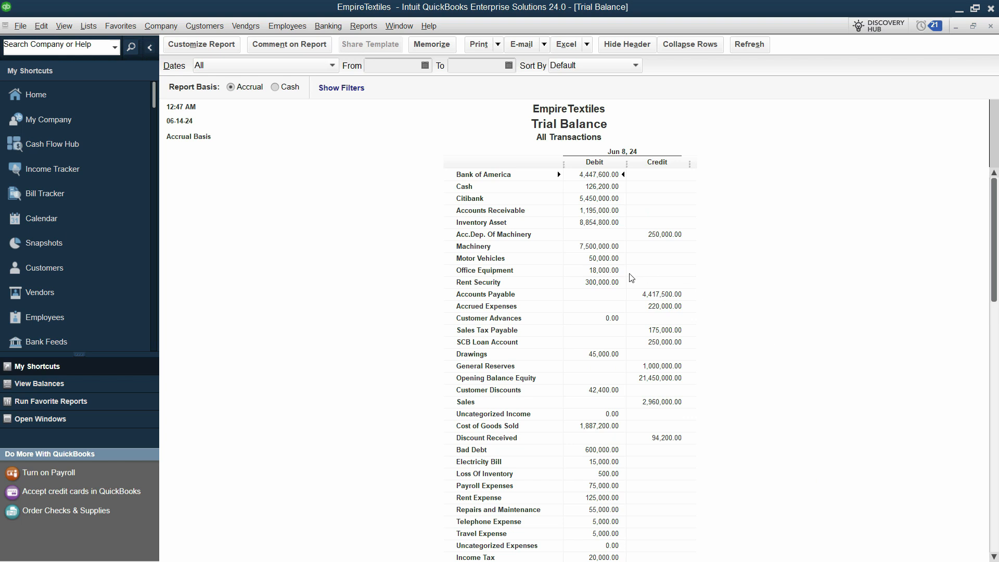
{"action": "double_click", "coordinate": [603, 175]}
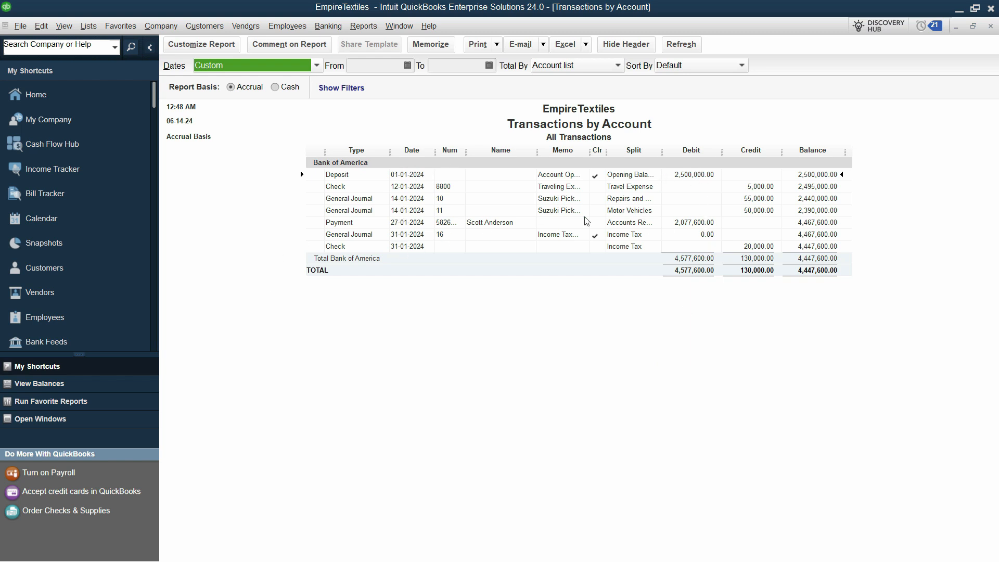
{"action": "key", "text": "Escape"}
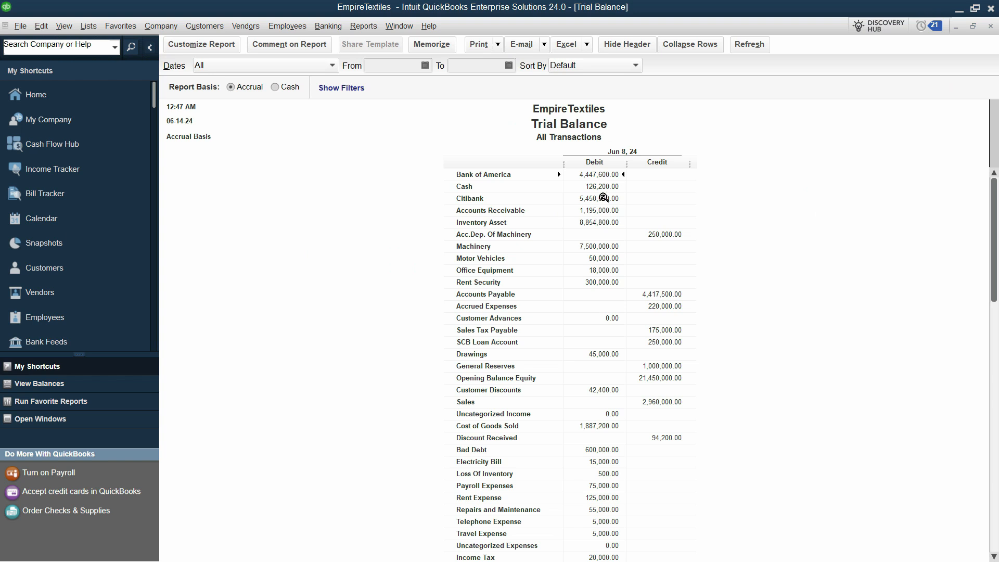
Drill into the Citibank balance, show its transactions for all dates, review the credit entries, and return to the Trial Balance.
{"action": "double_click", "coordinate": [603, 198]}
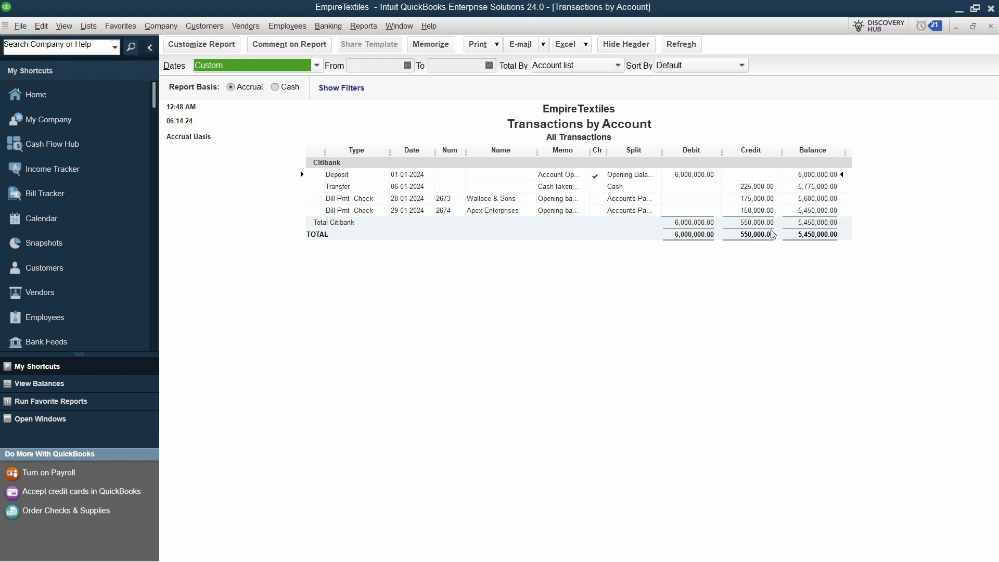
{"action": "left_click", "coordinate": [316, 65]}
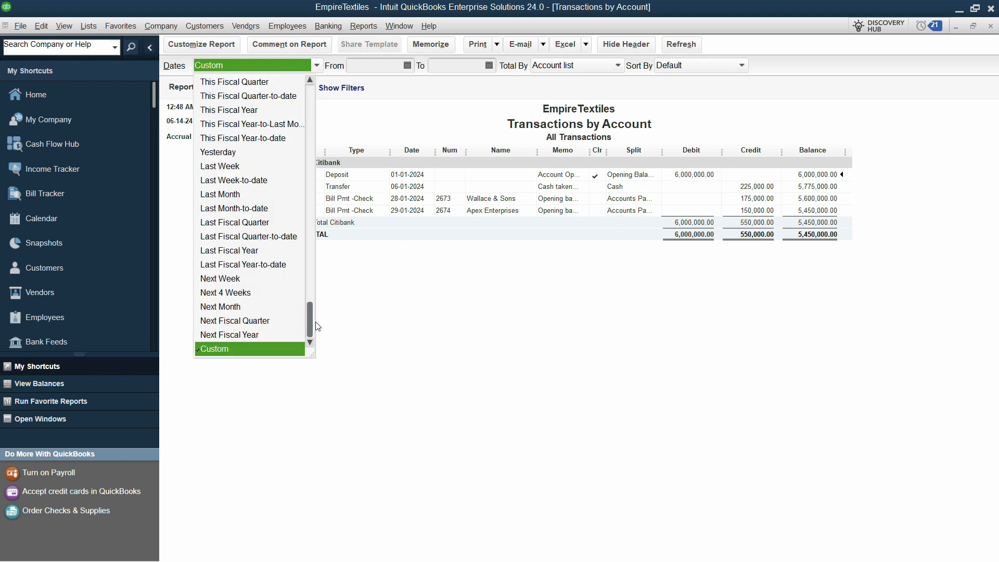
{"action": "left_click_drag", "start_coordinate": [311, 320], "coordinate": [310, 88]}
{"action": "left_click", "coordinate": [274, 83]}
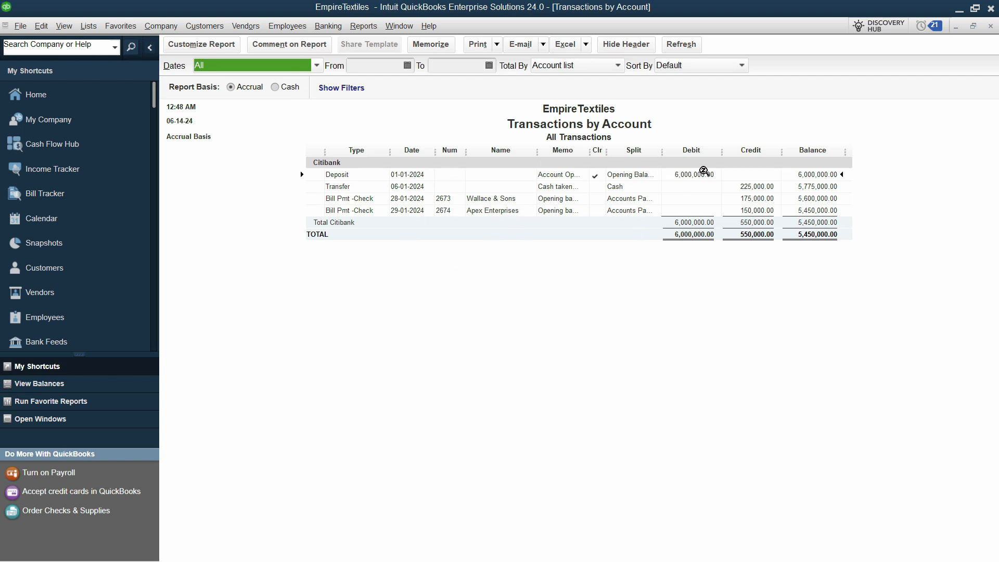
{"action": "left_click", "coordinate": [765, 188]}
{"action": "left_click", "coordinate": [763, 197]}
{"action": "left_click", "coordinate": [765, 211]}
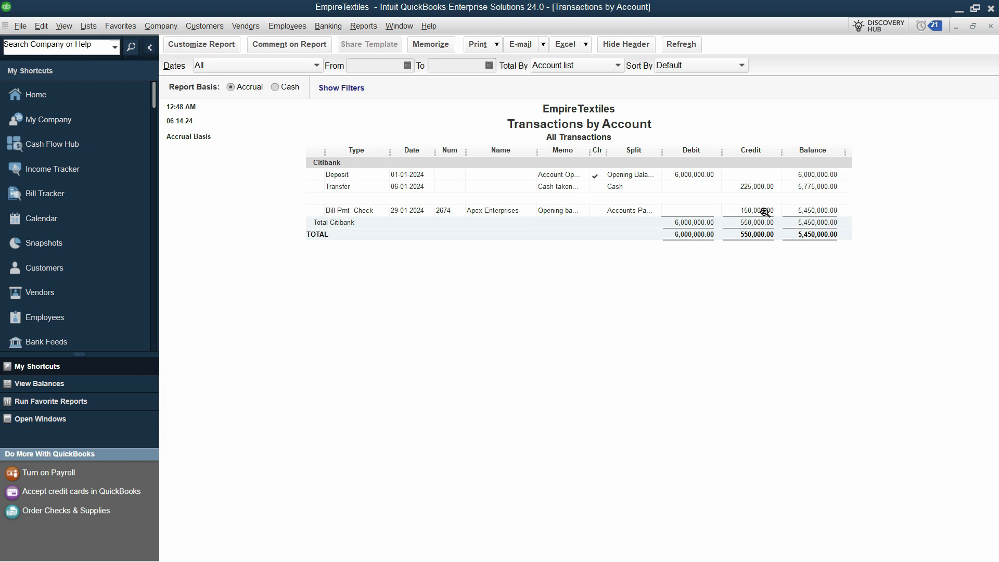
{"action": "left_click", "coordinate": [991, 26]}
{"action": "left_click", "coordinate": [575, 252]}
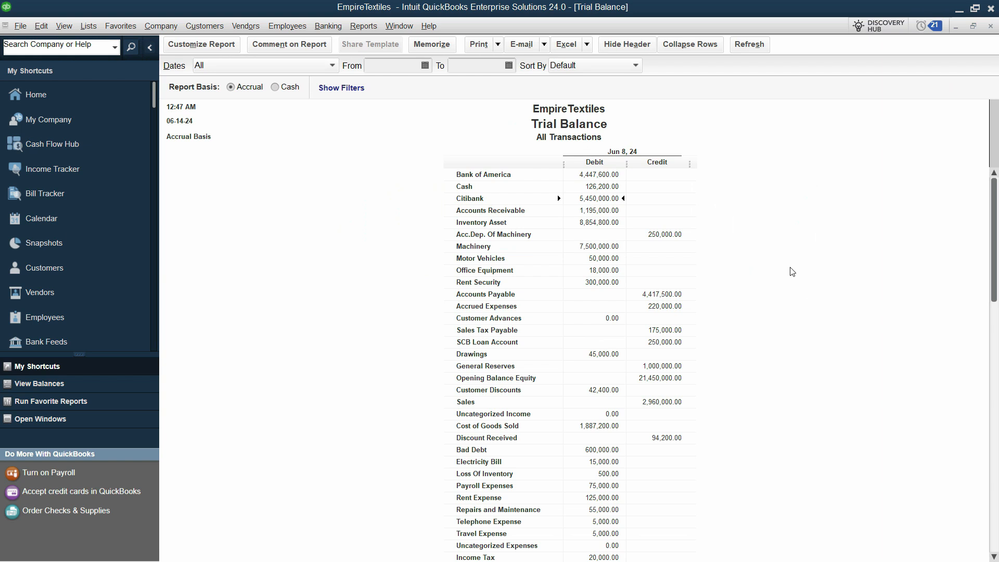
Examine the Citibank, Accounts Receivable, Customer Advances and Uncategorized Income lines of the Trial Balance.
{"action": "scroll", "coordinate": [764, 386], "scroll_direction": "down", "scroll_amount": 1}
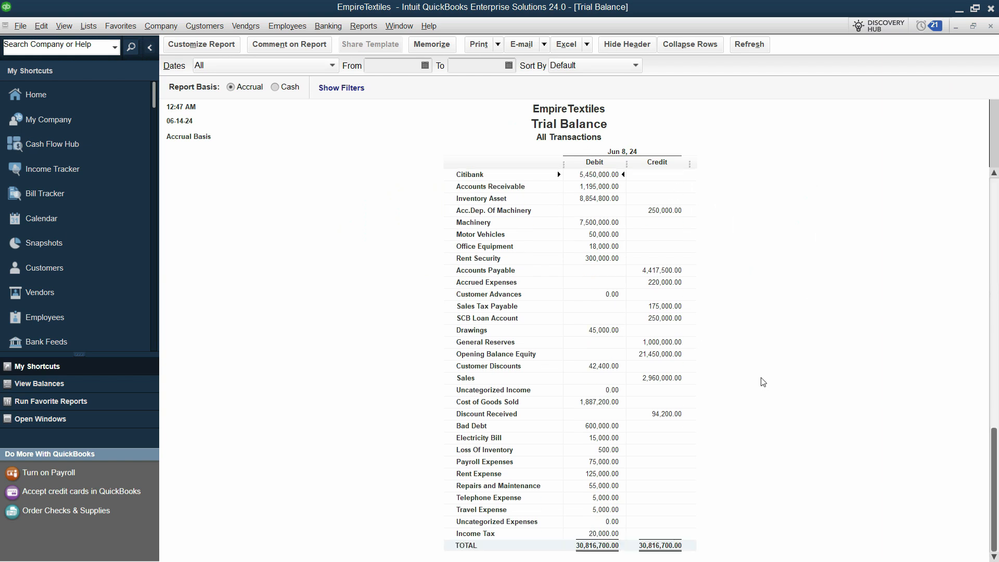
{"action": "scroll", "coordinate": [769, 382], "scroll_direction": "up", "scroll_amount": 1}
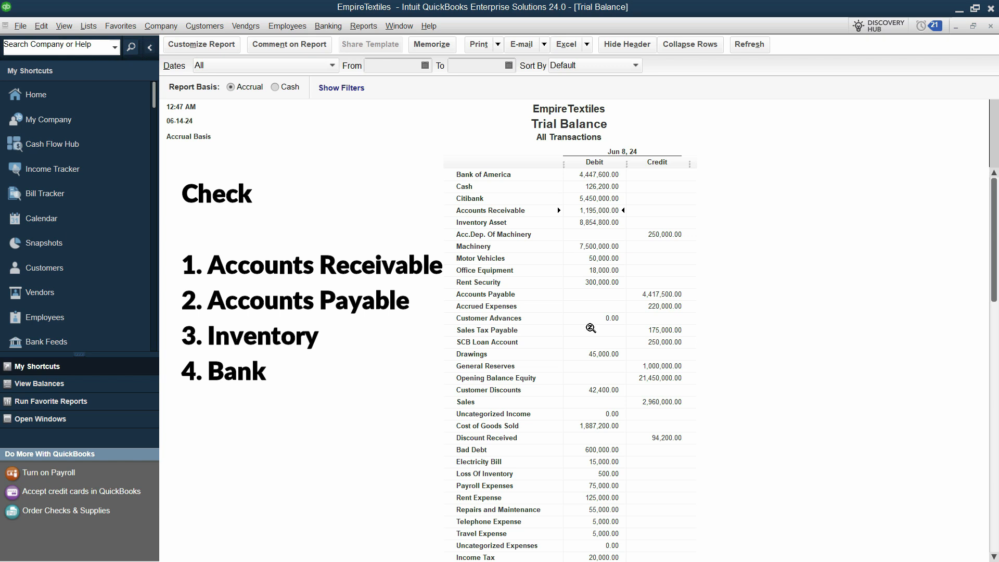
{"action": "left_click", "coordinate": [599, 201]}
{"action": "left_click", "coordinate": [599, 213]}
{"action": "scroll", "coordinate": [781, 275], "scroll_direction": "down", "scroll_amount": 1}
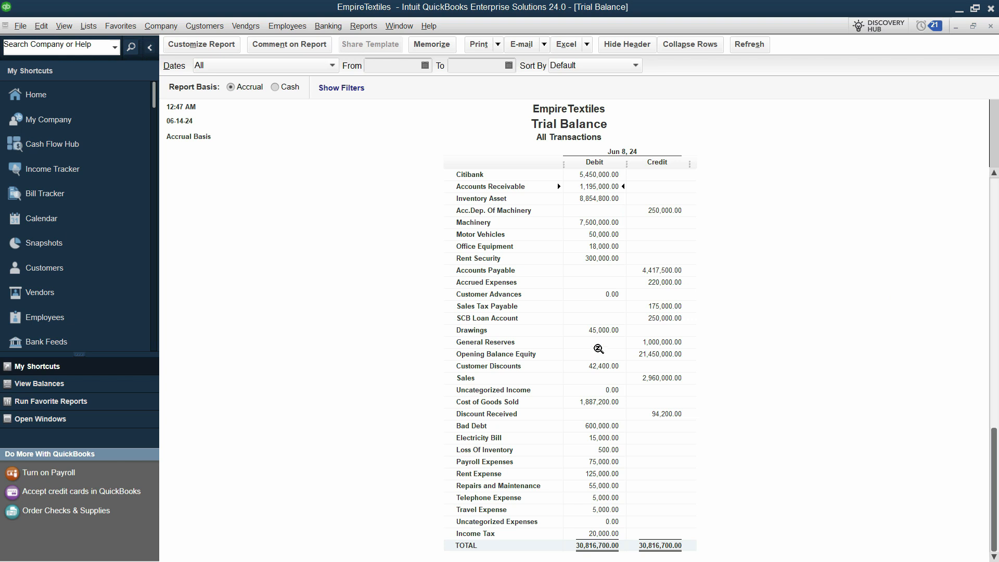
{"action": "left_click", "coordinate": [608, 294]}
{"action": "left_click", "coordinate": [618, 389]}
Customize the Trial Balance's advanced options to display only non-zero rows and non-zero columns.
{"action": "left_click", "coordinate": [208, 46]}
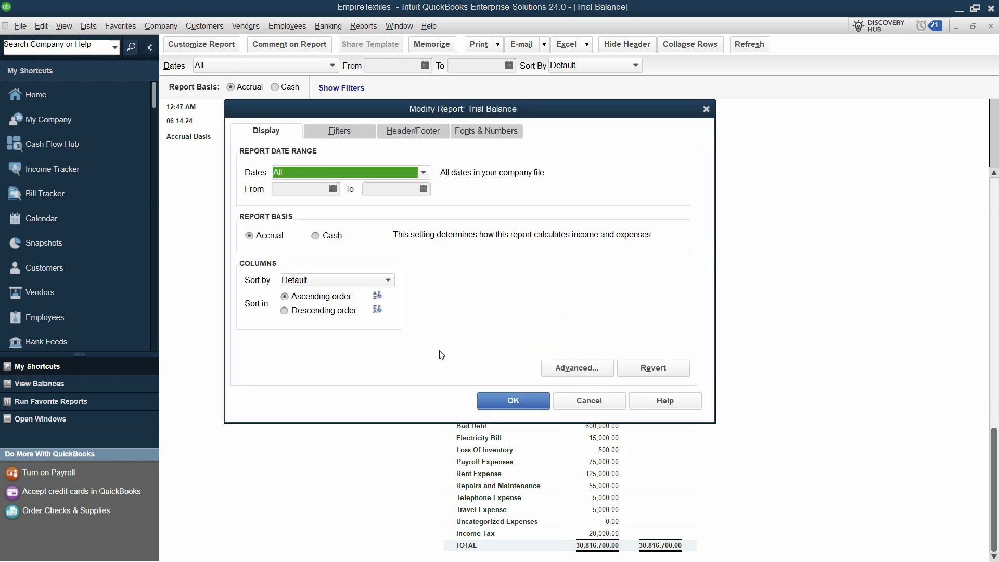
{"action": "left_click", "coordinate": [585, 368]}
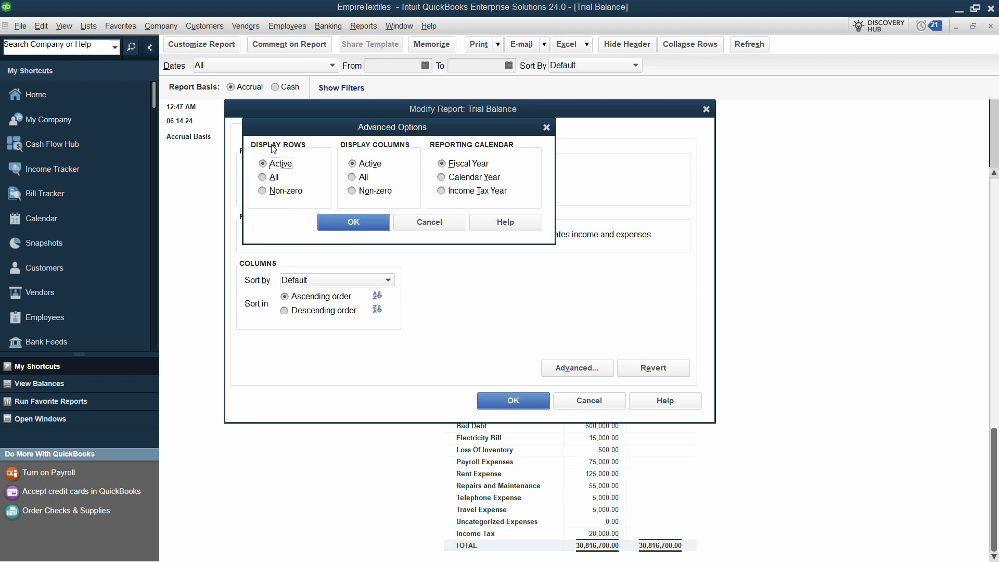
{"action": "left_click", "coordinate": [274, 191]}
{"action": "left_click", "coordinate": [365, 192]}
{"action": "left_click", "coordinate": [350, 223]}
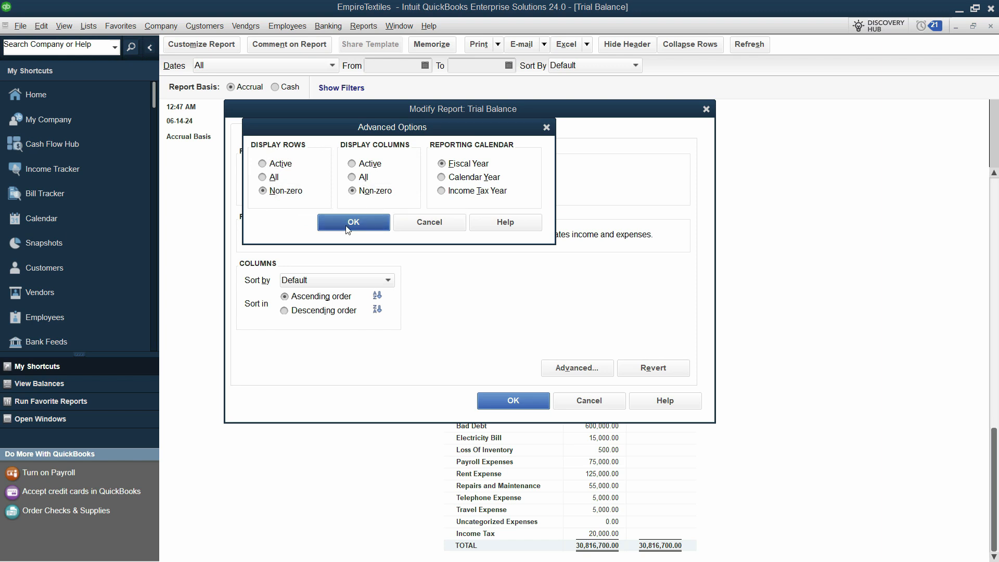
{"action": "left_click", "coordinate": [514, 402]}
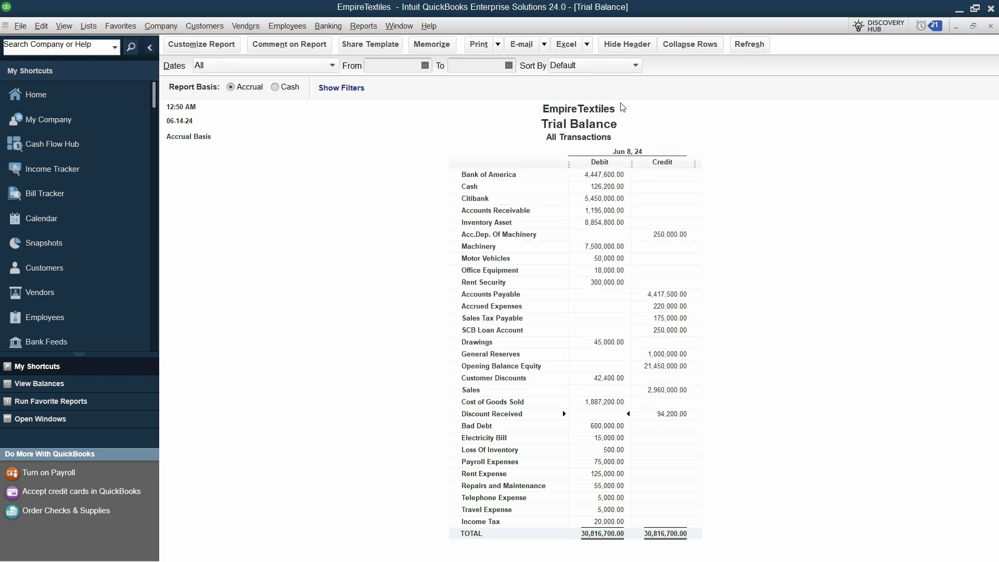
Export the Trial Balance to a new Excel worksheet.
{"action": "left_click", "coordinate": [579, 46]}
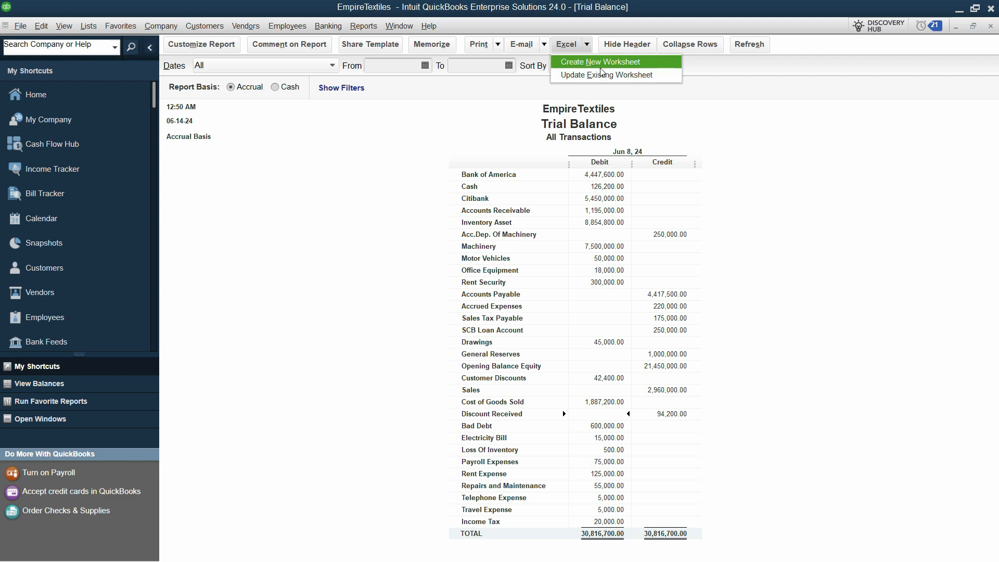
{"action": "left_click", "coordinate": [601, 66]}
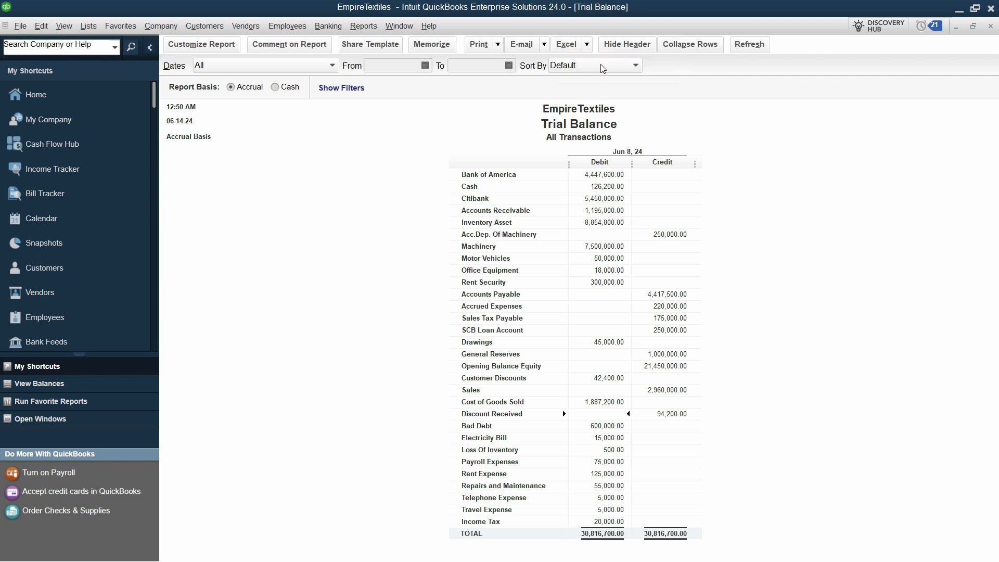
{"action": "left_click", "coordinate": [529, 357]}
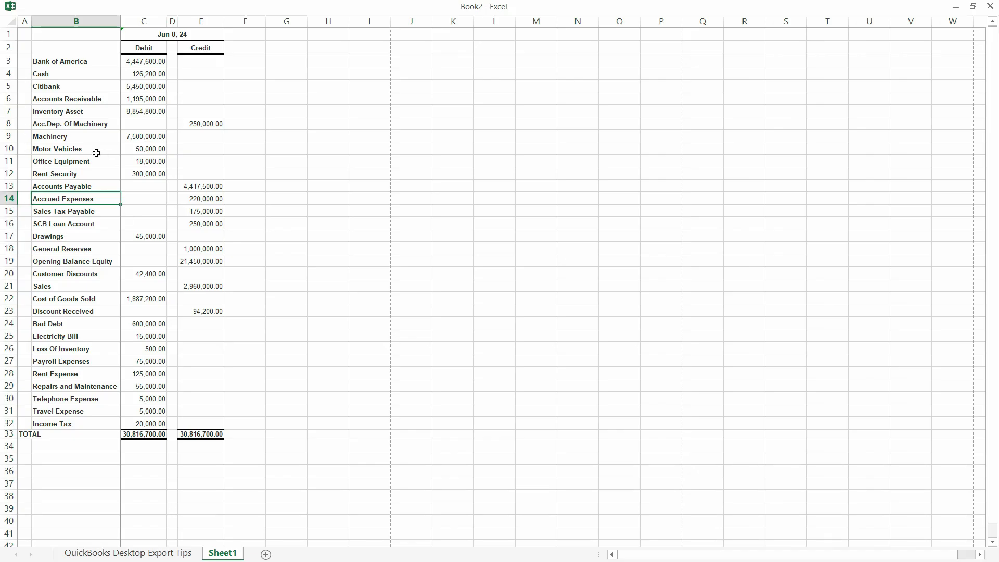
Bring up the save locations for the exported Trial Balance workbook and choose the computer.
{"action": "key", "text": "ctrl+s"}
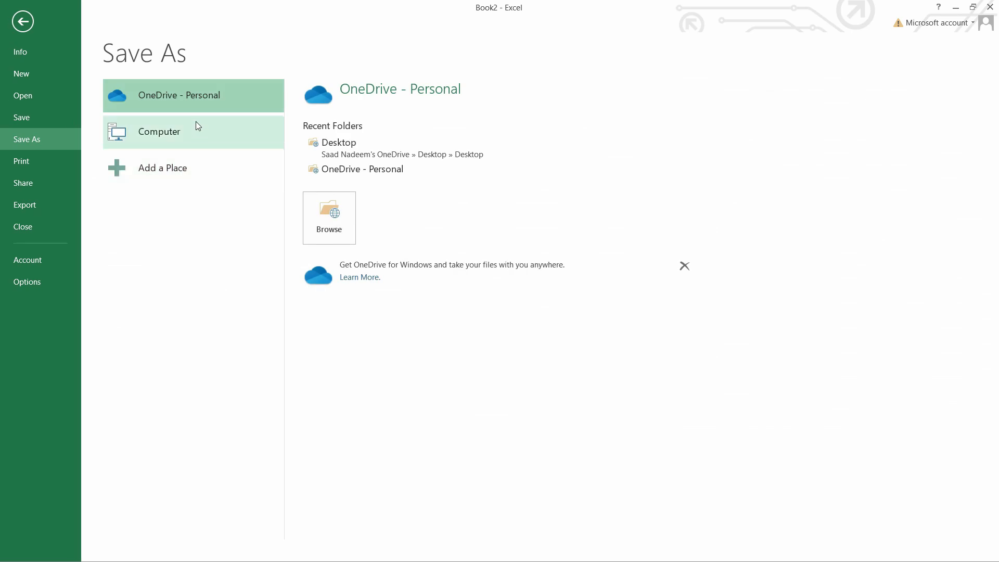
{"action": "left_click", "coordinate": [197, 127]}
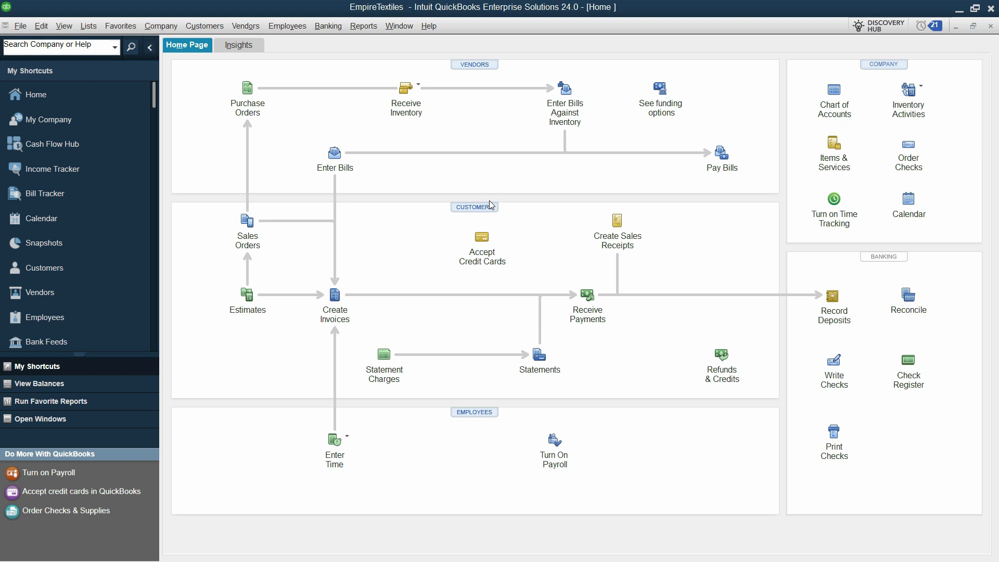
Generate the standard Profit & Loss report in QuickBooks and set its date range to All.
{"action": "left_click", "coordinate": [362, 27]}
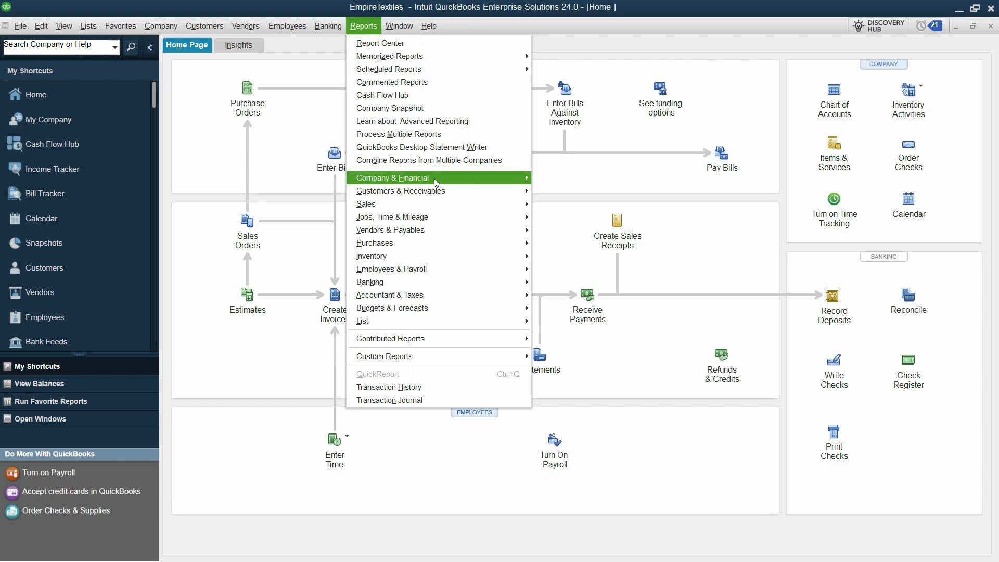
{"action": "mouse_move", "coordinate": [495, 182]}
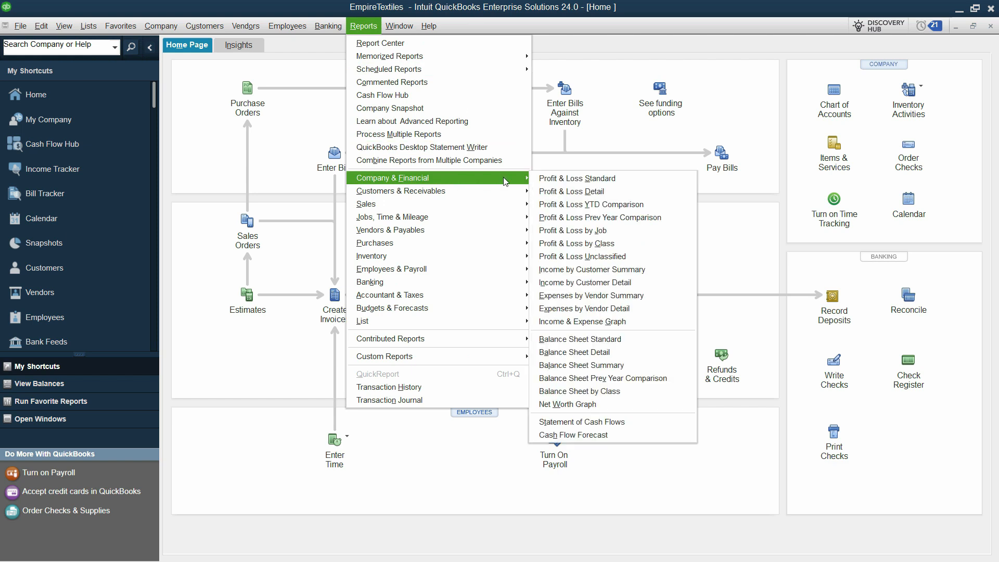
{"action": "left_click", "coordinate": [571, 180]}
{"action": "left_click", "coordinate": [260, 65]}
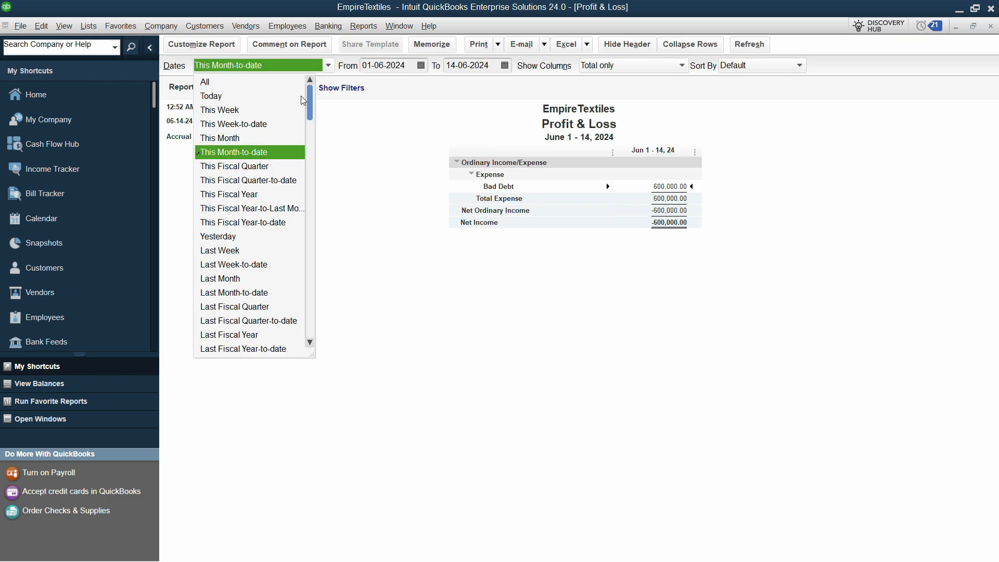
{"action": "left_click", "coordinate": [227, 82]}
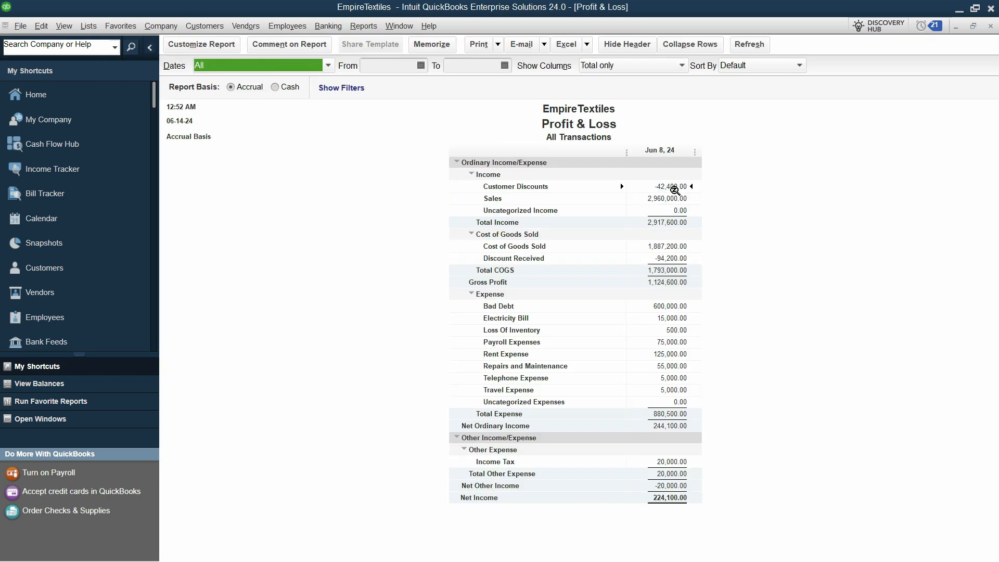
Sort the Profit & Loss report by Total in descending order and look over its display customization options.
{"action": "left_click", "coordinate": [516, 187]}
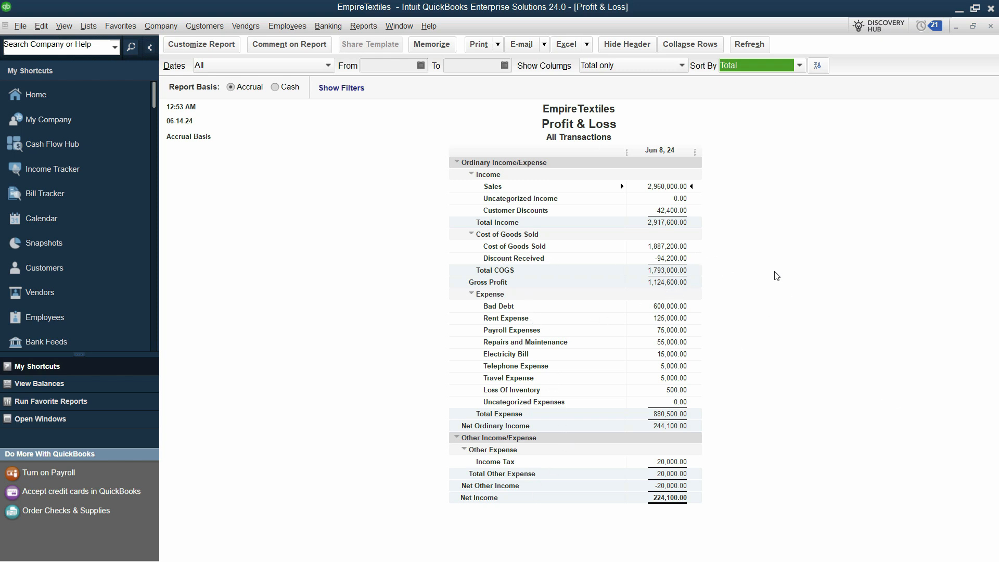
{"action": "left_click", "coordinate": [202, 45]}
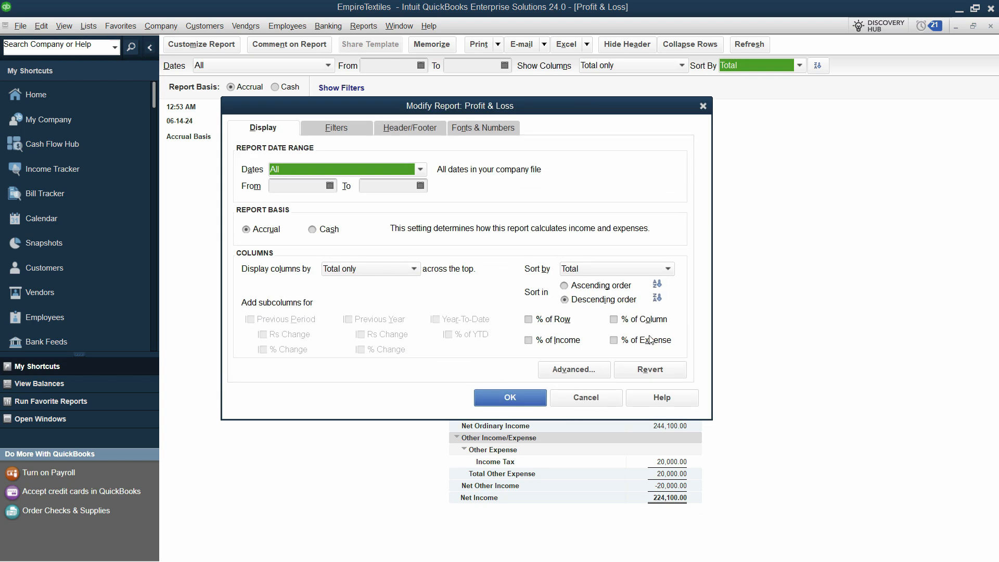
{"action": "left_click", "coordinate": [586, 399]}
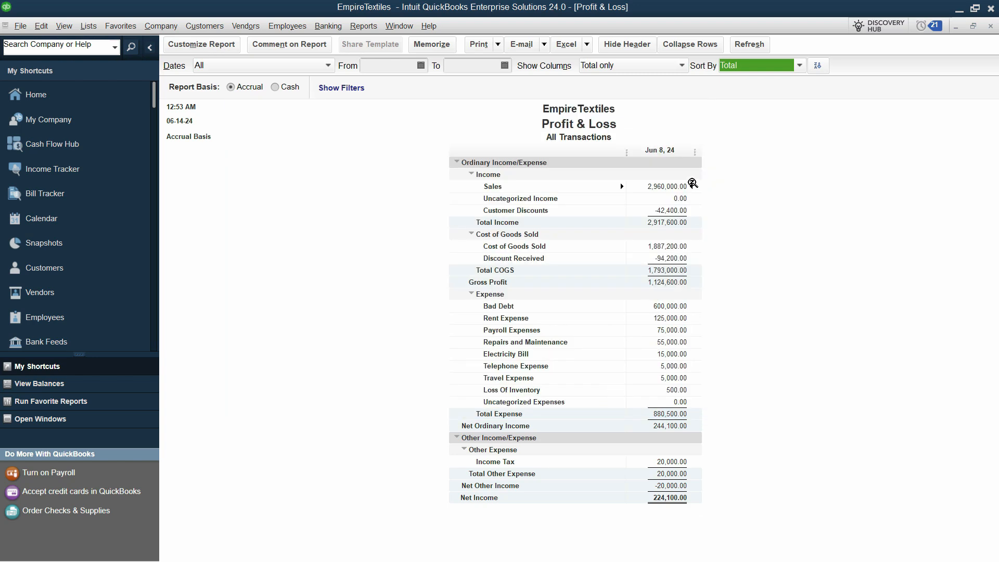
Customize the Profit & Loss report's column label font to size 10 and apply the change to all related fonts.
{"action": "left_click", "coordinate": [218, 49]}
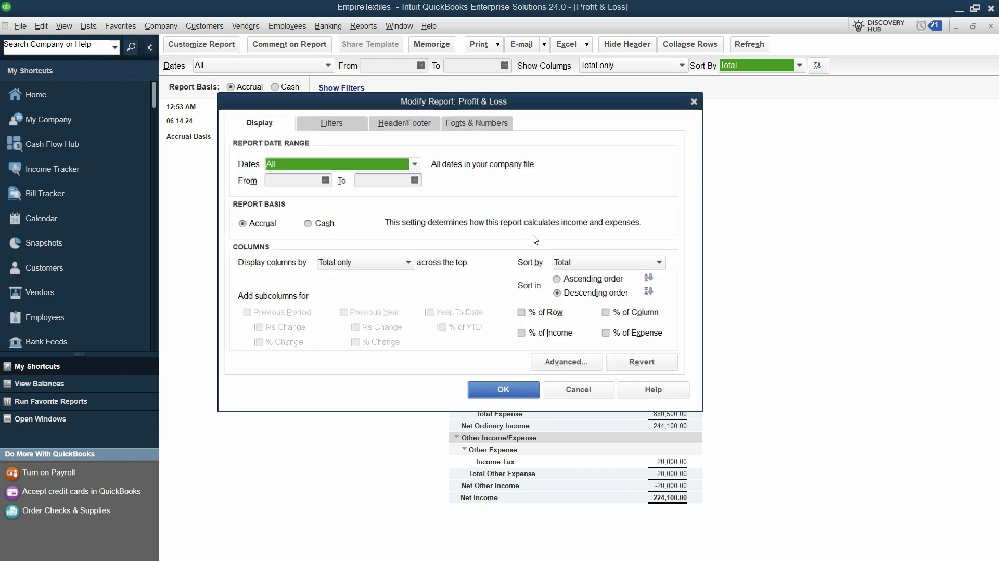
{"action": "left_click", "coordinate": [487, 122]}
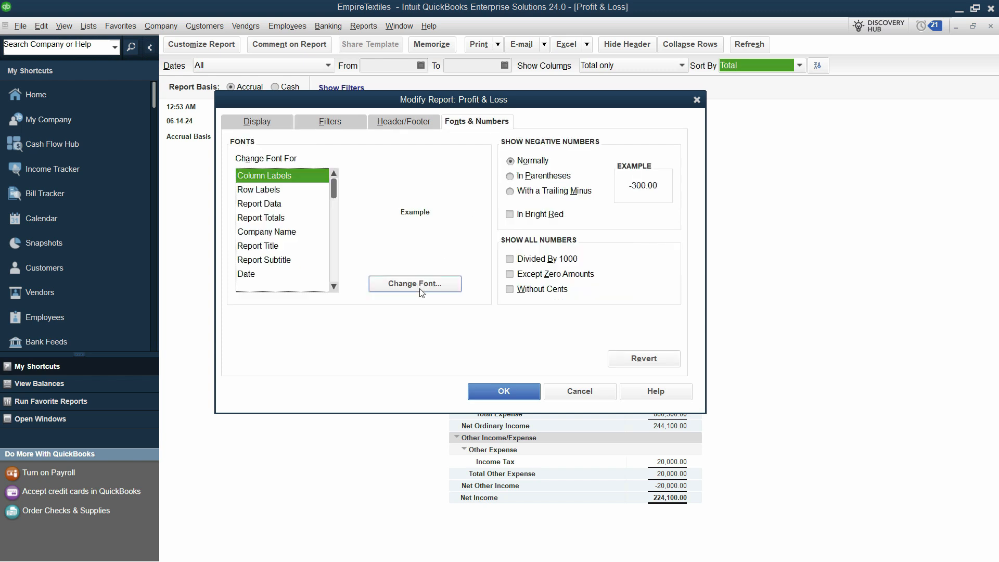
{"action": "left_click", "coordinate": [422, 284]}
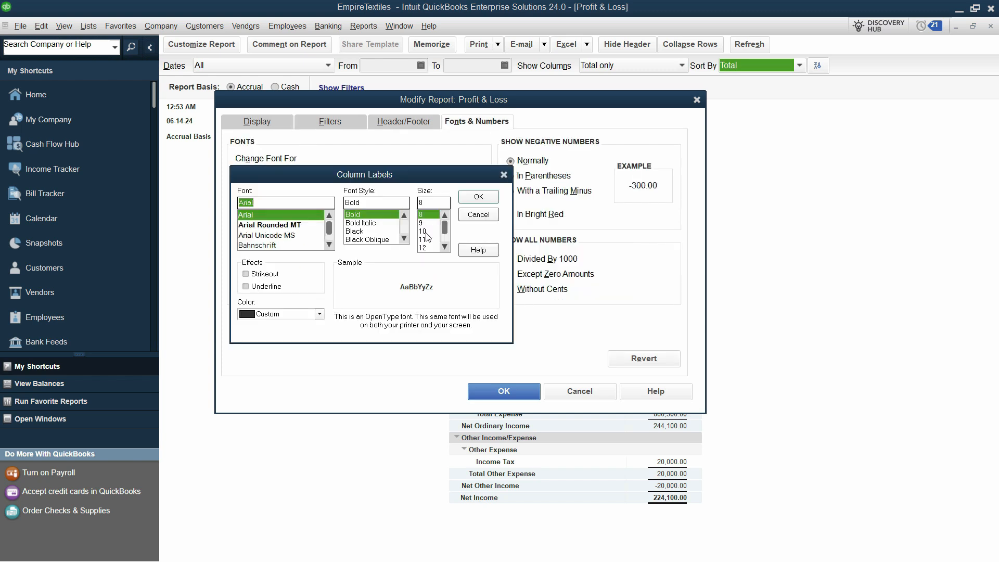
{"action": "left_click", "coordinate": [424, 232]}
{"action": "left_click", "coordinate": [472, 195]}
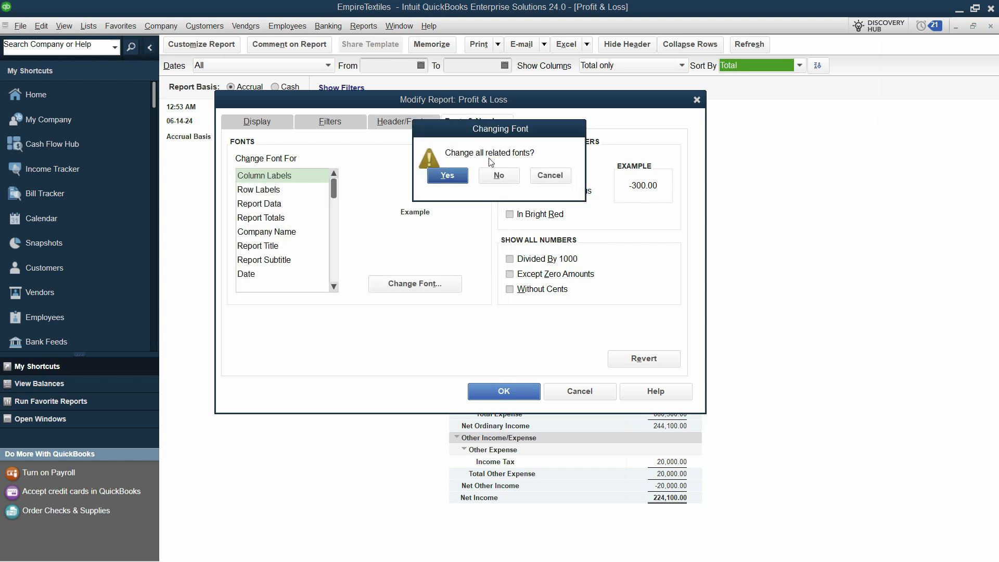
{"action": "left_click", "coordinate": [448, 176]}
{"action": "left_click", "coordinate": [514, 390]}
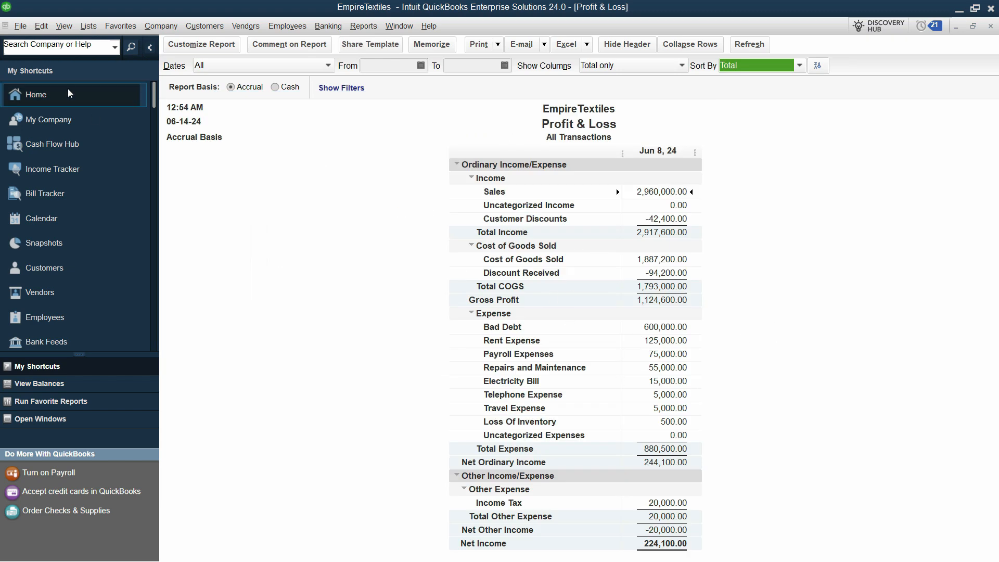
Customize the Profit & Loss report's display to add a % of Row column.
{"action": "left_click", "coordinate": [195, 47]}
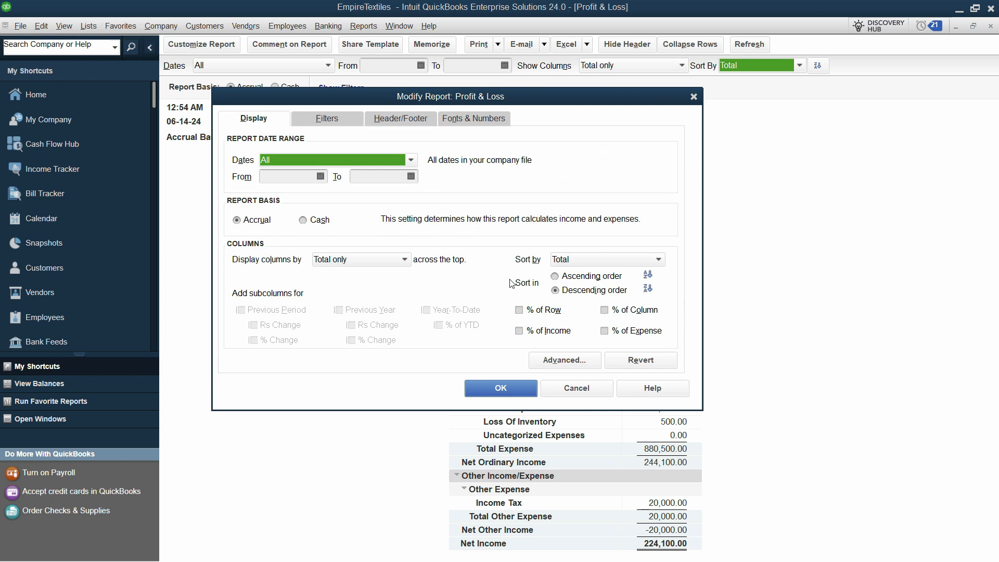
{"action": "left_click", "coordinate": [404, 259]}
{"action": "left_click", "coordinate": [405, 260]}
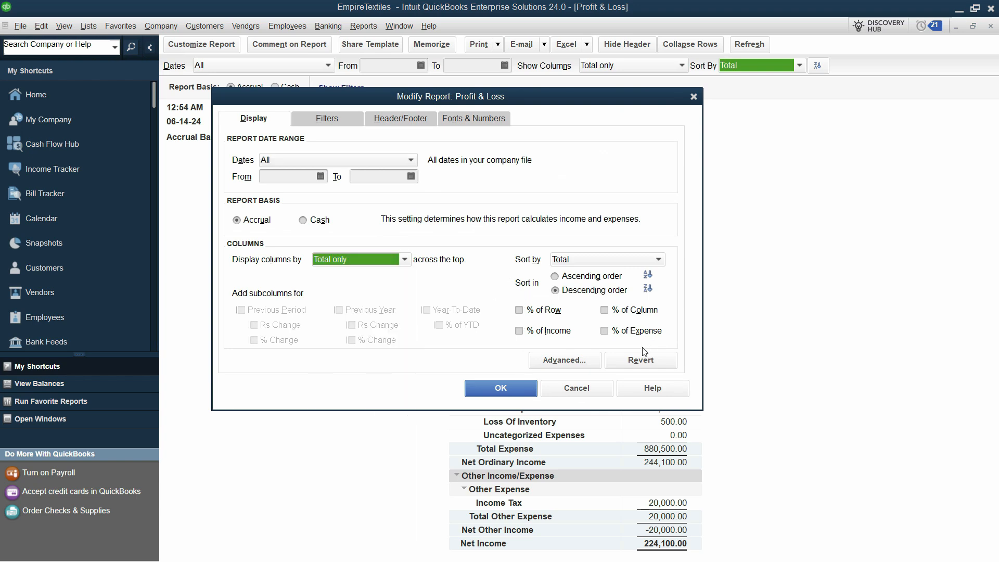
{"action": "left_click", "coordinate": [519, 310]}
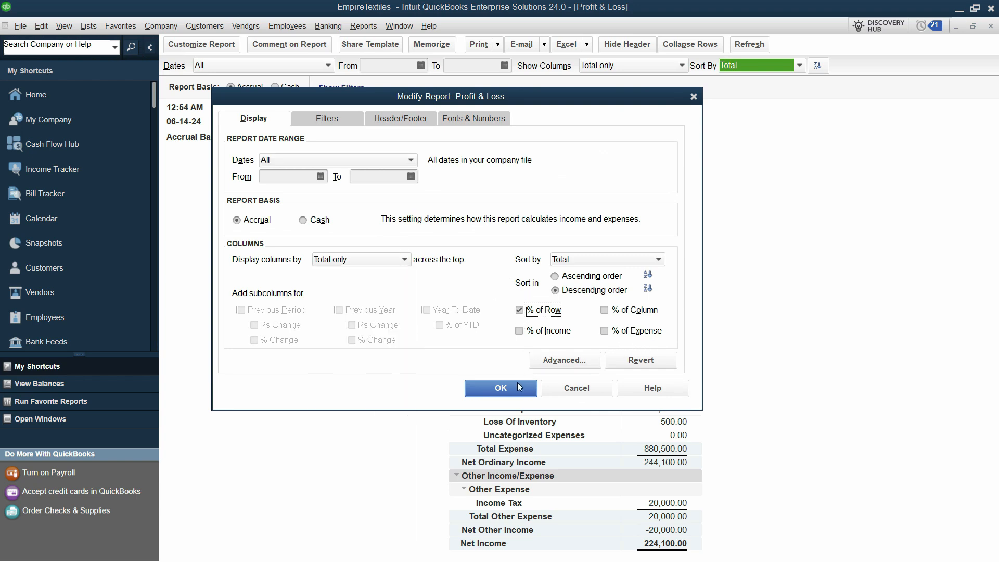
{"action": "left_click", "coordinate": [515, 387]}
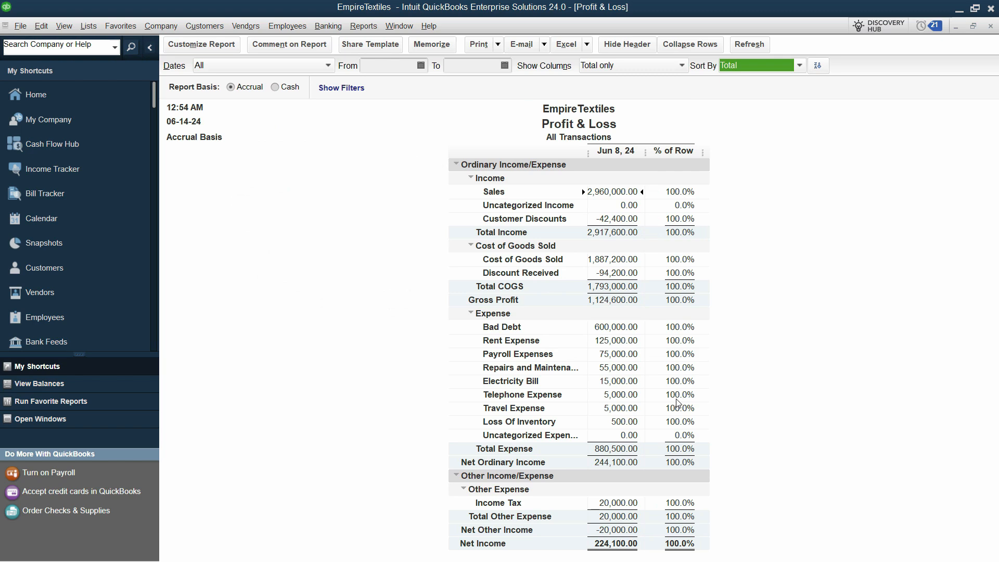
Review the filter options in the Profit & Loss report's customization settings.
{"action": "left_click", "coordinate": [201, 45]}
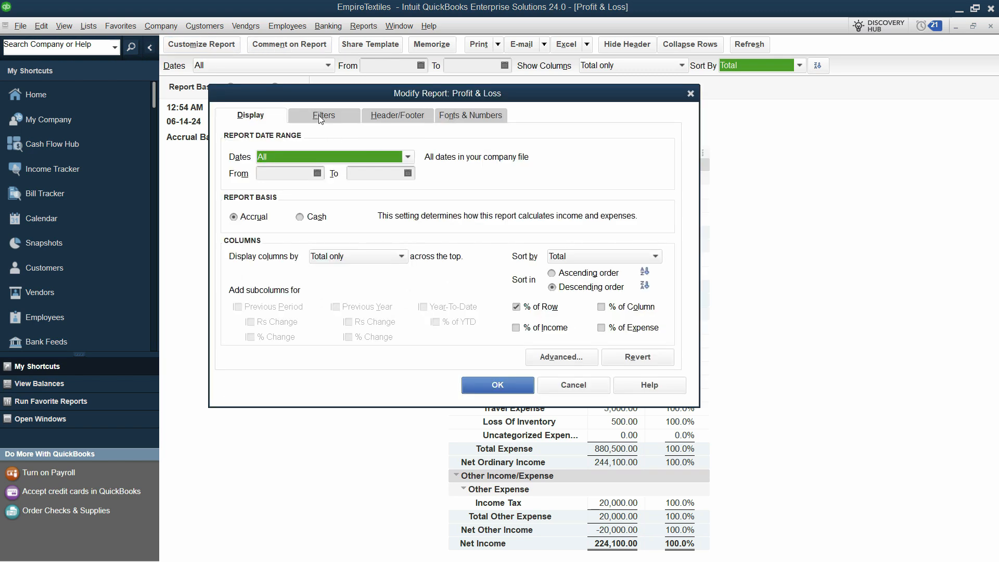
{"action": "left_click", "coordinate": [321, 118]}
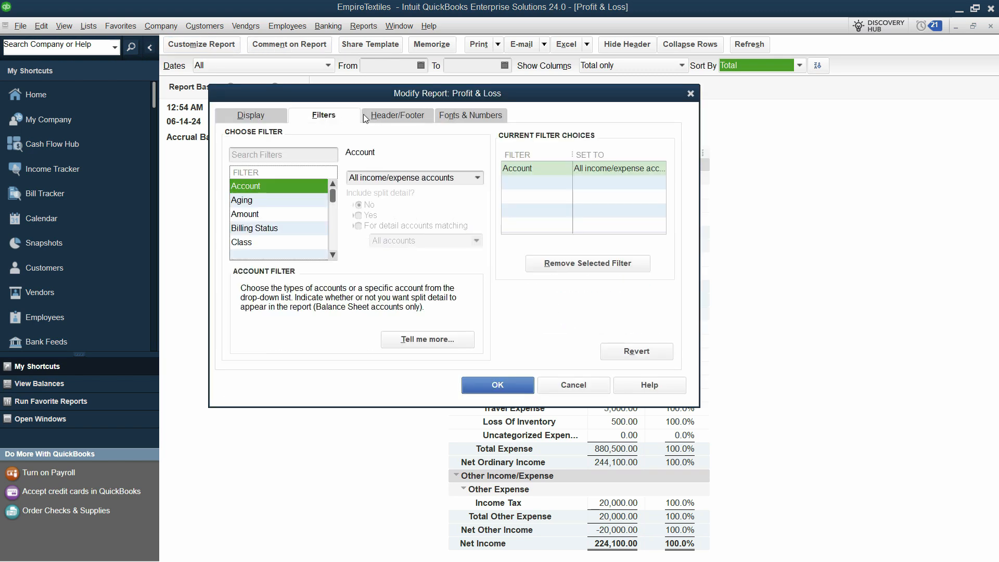
{"action": "left_click", "coordinate": [509, 389]}
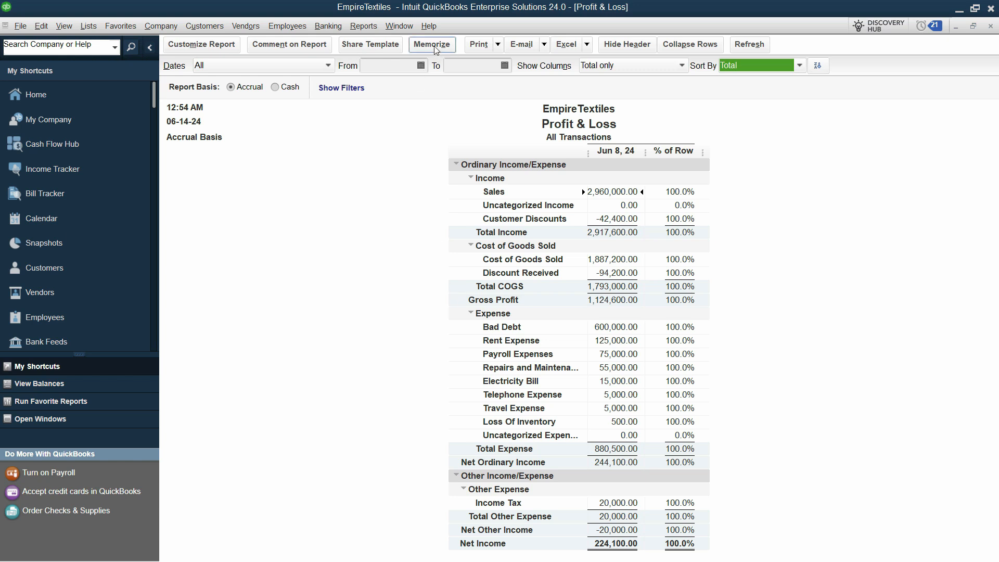
{"action": "left_click", "coordinate": [363, 26]}
{"action": "left_click", "coordinate": [286, 304]}
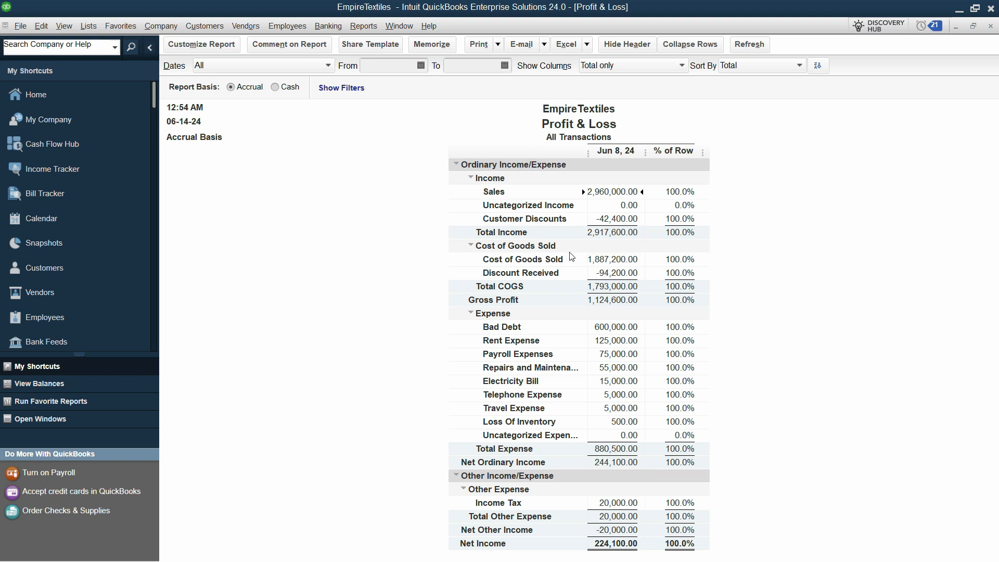
{"action": "left_click", "coordinate": [369, 27]}
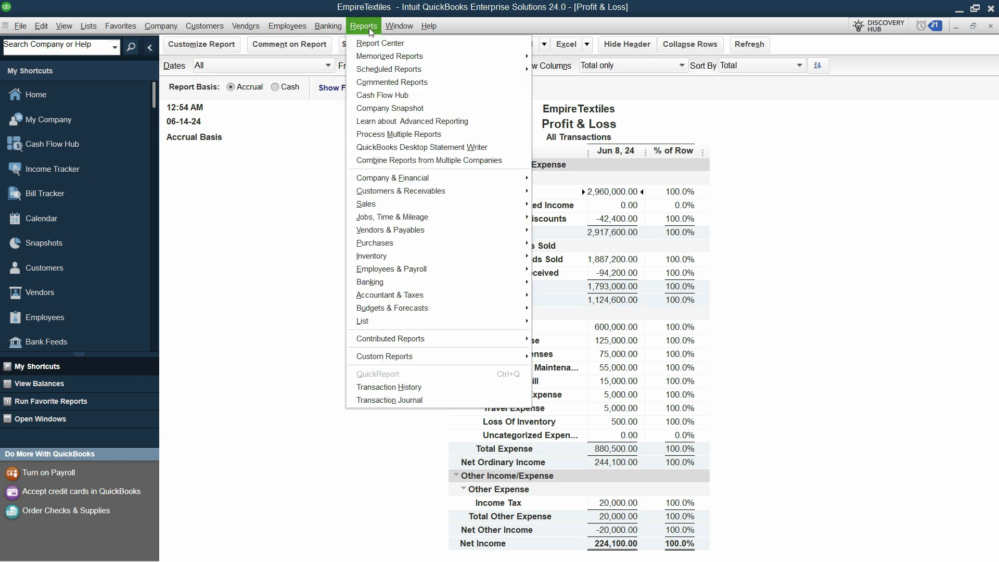
{"action": "left_click", "coordinate": [340, 144]}
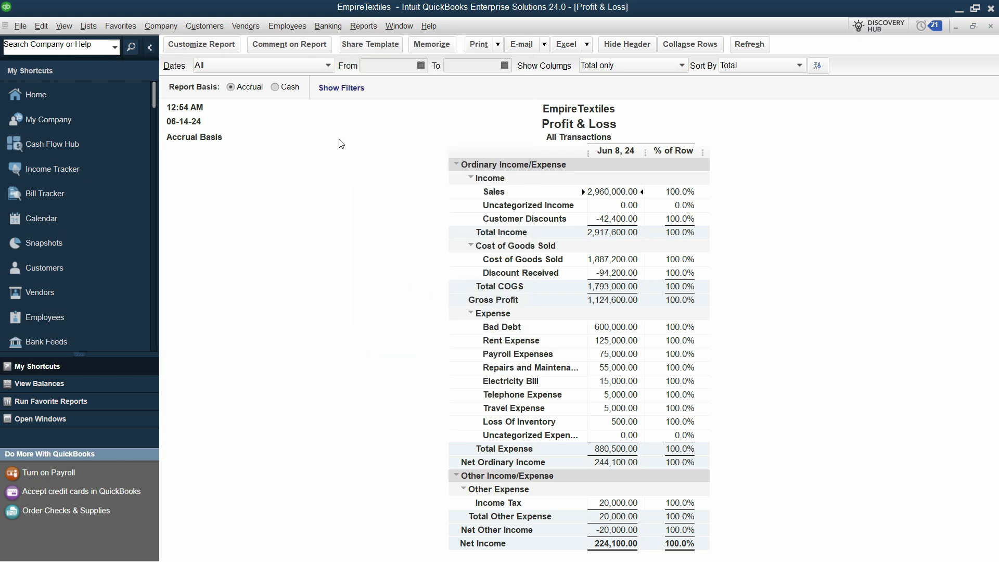
Start memorizing the customized report under the name Custom Profit and Loss.
{"action": "left_click", "coordinate": [438, 47]}
{"action": "left_click", "coordinate": [415, 146]}
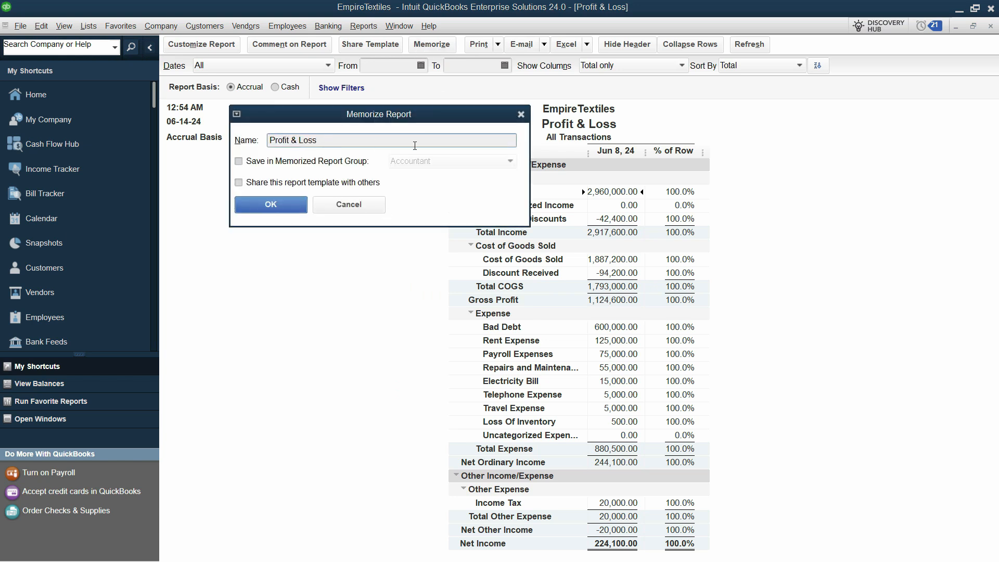
{"action": "key", "text": "BackSpace"}
{"action": "key", "text": "BackSpace"}
{"action": "key", "text": "BackSpace"}
{"action": "key", "text": "BackSpace"}
{"action": "key", "text": "BackSpace"}
{"action": "key", "text": "BackSpace"}
{"action": "key", "text": "BackSpace"}
{"action": "key", "text": "BackSpace"}
{"action": "key", "text": "BackSpace"}
{"action": "key", "text": "BackSpace"}
{"action": "key", "text": "BackSpace"}
{"action": "key", "text": "BackSpace"}
{"action": "key", "text": "BackSpace"}
{"action": "type", "text": "CustomeProf"}
Save the memorized report in the Accountant report group and close the Profit & Loss report.
{"action": "left_click", "coordinate": [239, 161]}
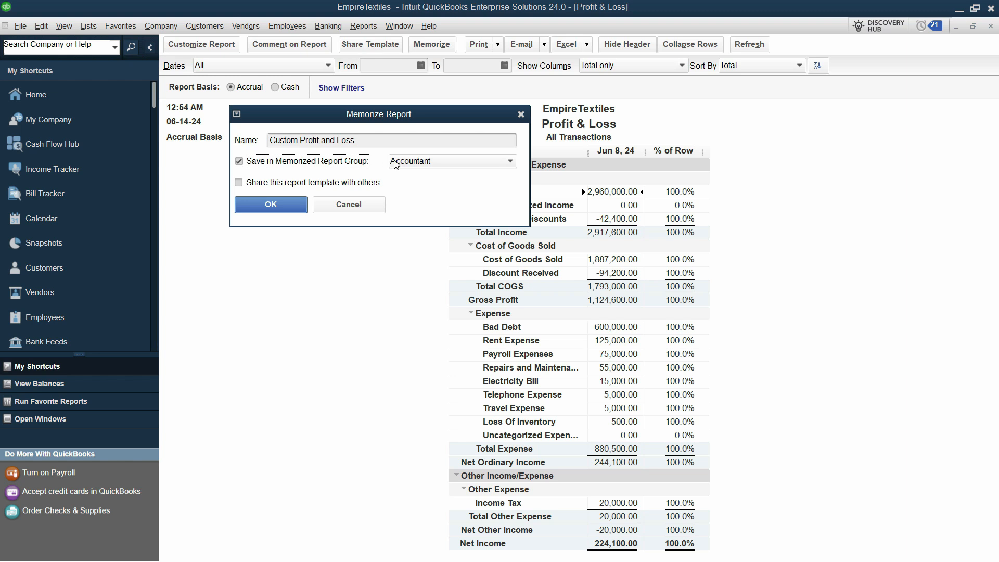
{"action": "left_click", "coordinate": [446, 161]}
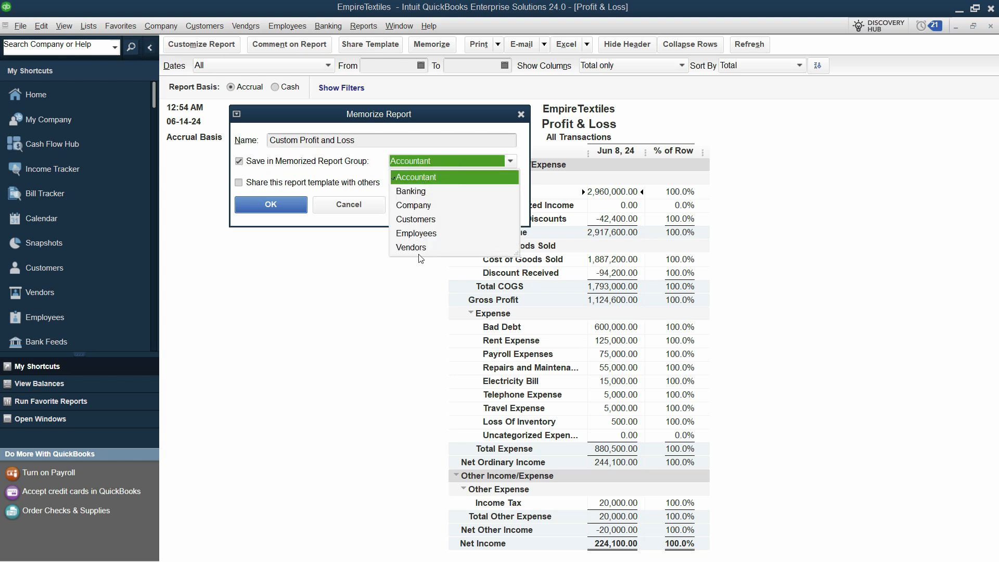
{"action": "left_click", "coordinate": [423, 177]}
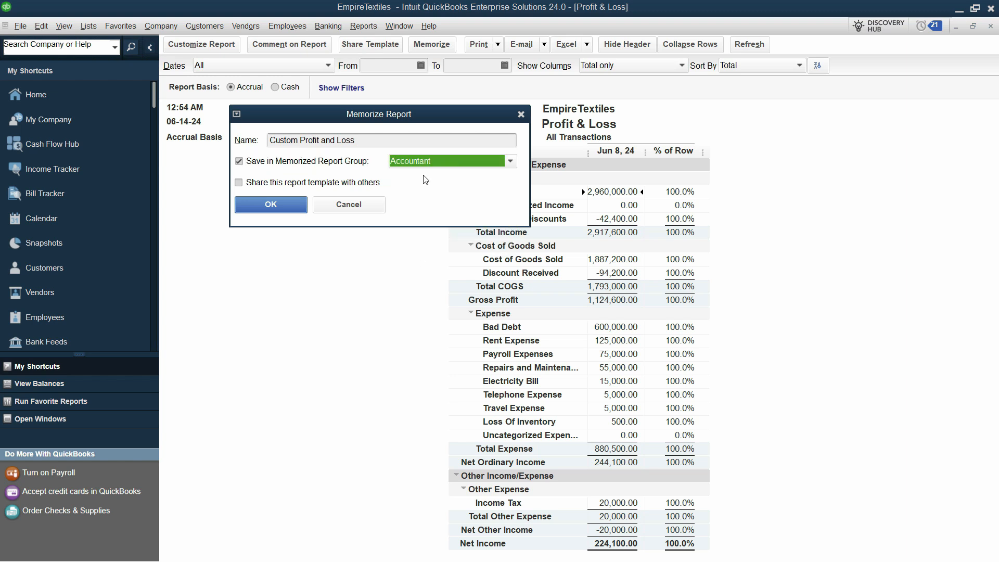
{"action": "left_click", "coordinate": [272, 204]}
{"action": "key", "text": "Escape"}
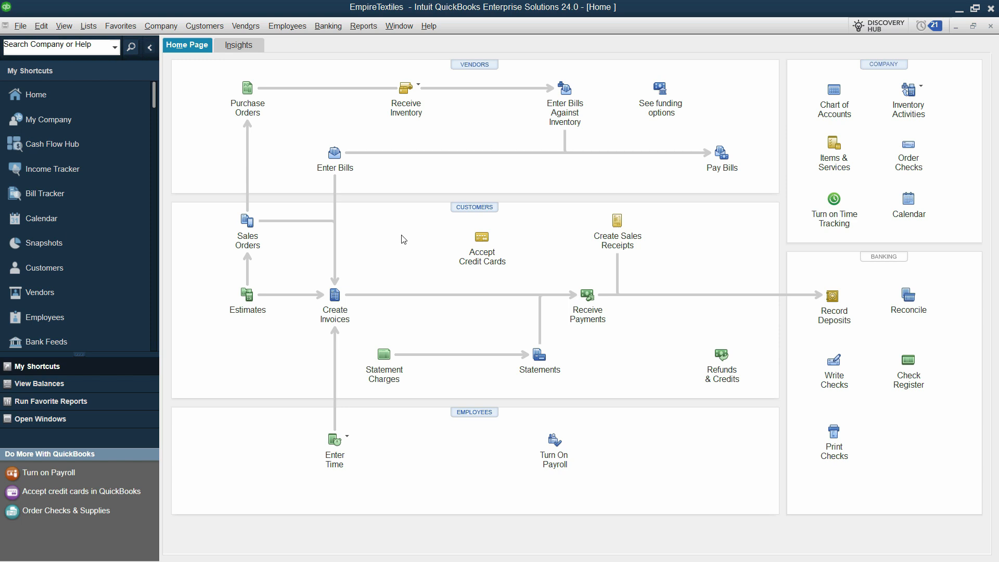
Open the memorized Custom Profit and Loss report from the Accountant group and bring up its Excel export options.
{"action": "left_click", "coordinate": [367, 27]}
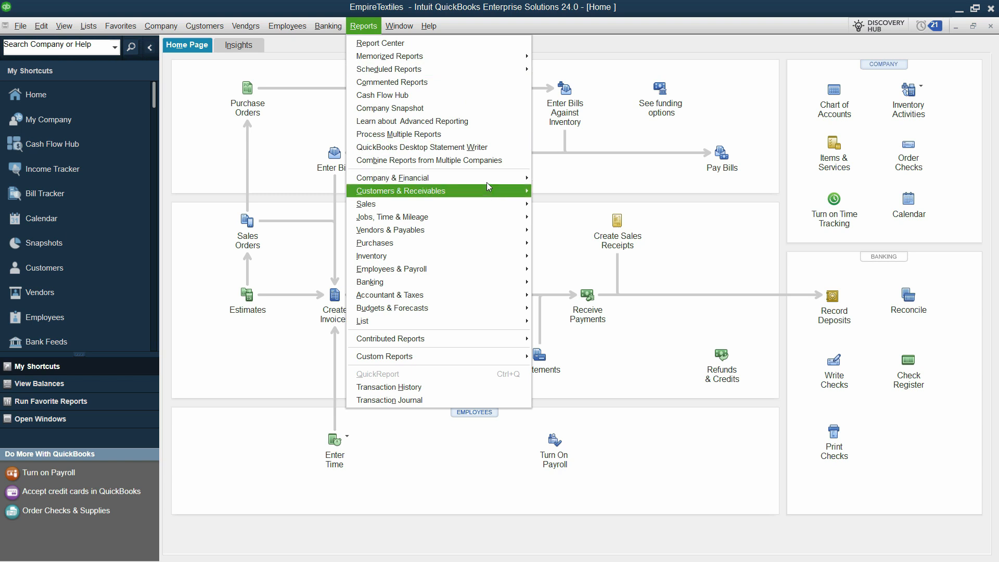
{"action": "mouse_move", "coordinate": [490, 180]}
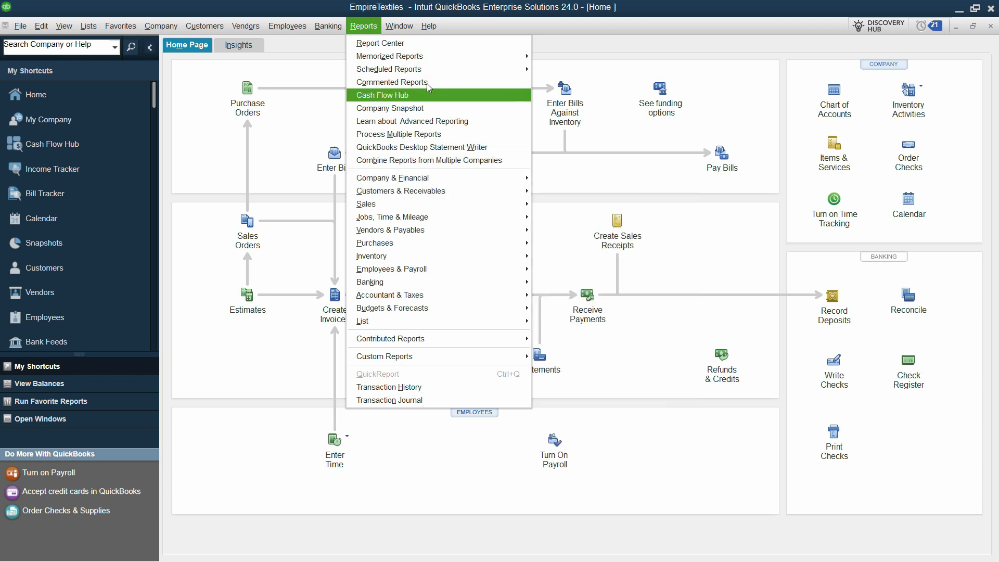
{"action": "mouse_move", "coordinate": [427, 57]}
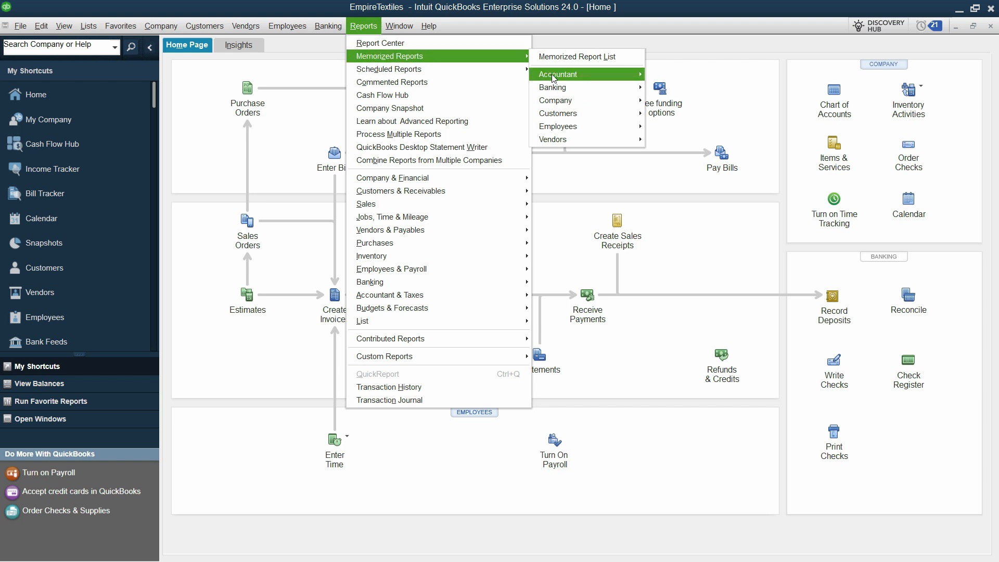
{"action": "mouse_move", "coordinate": [556, 79]}
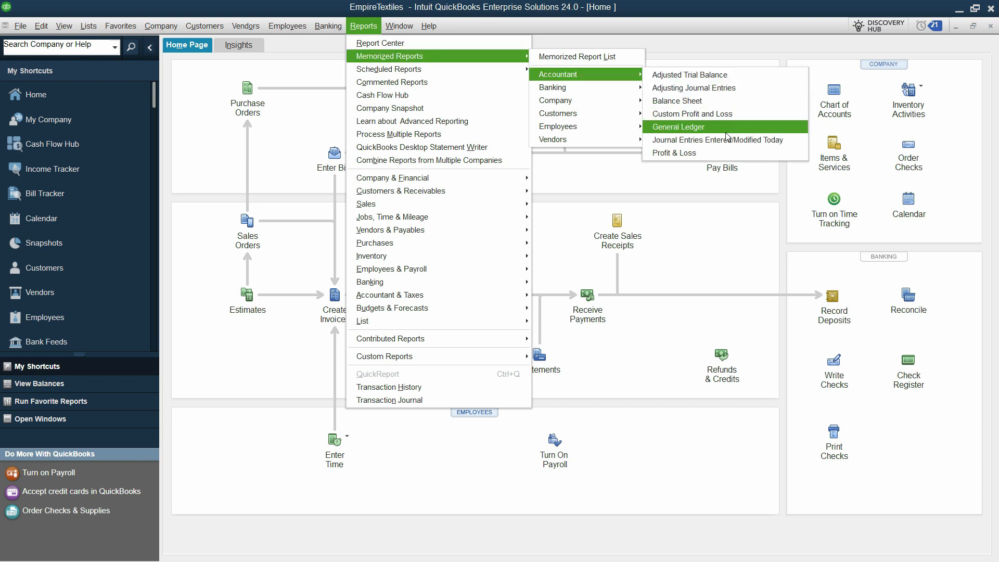
{"action": "left_click", "coordinate": [700, 118]}
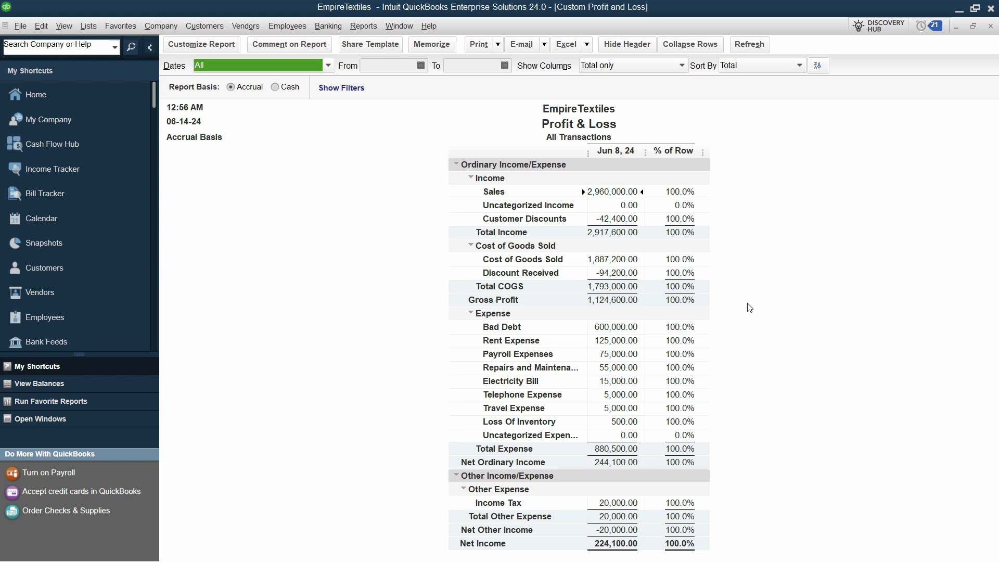
{"action": "left_click", "coordinate": [567, 44]}
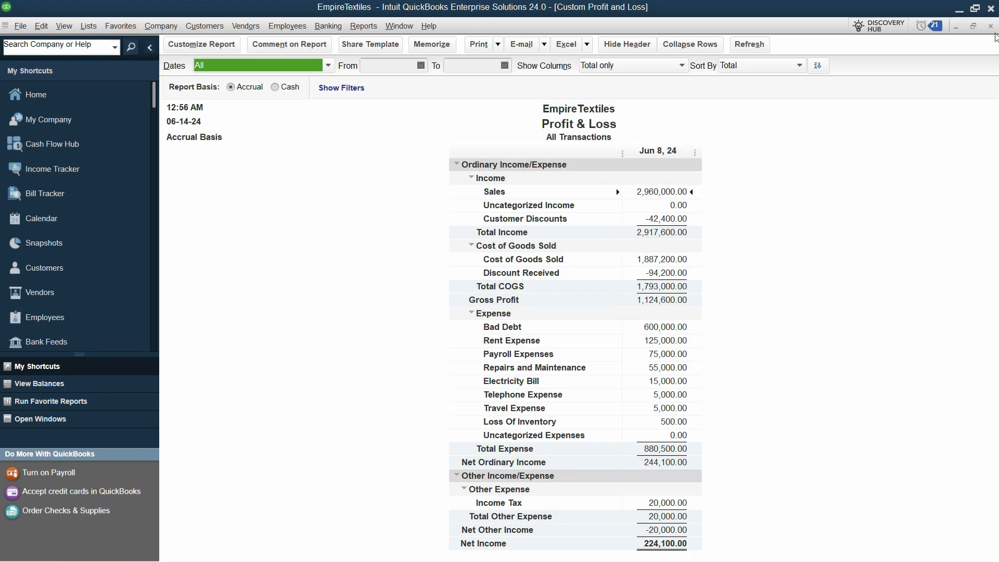
Close the Custom Profit and Loss report and open the standard Balance Sheet report.
{"action": "left_click", "coordinate": [991, 26]}
{"action": "left_click", "coordinate": [576, 255]}
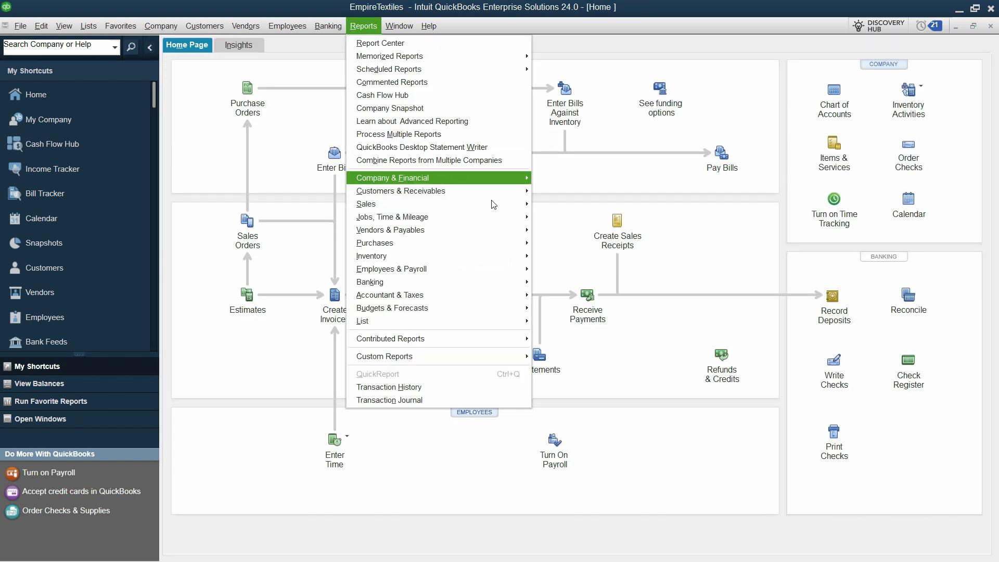
{"action": "mouse_move", "coordinate": [486, 178]}
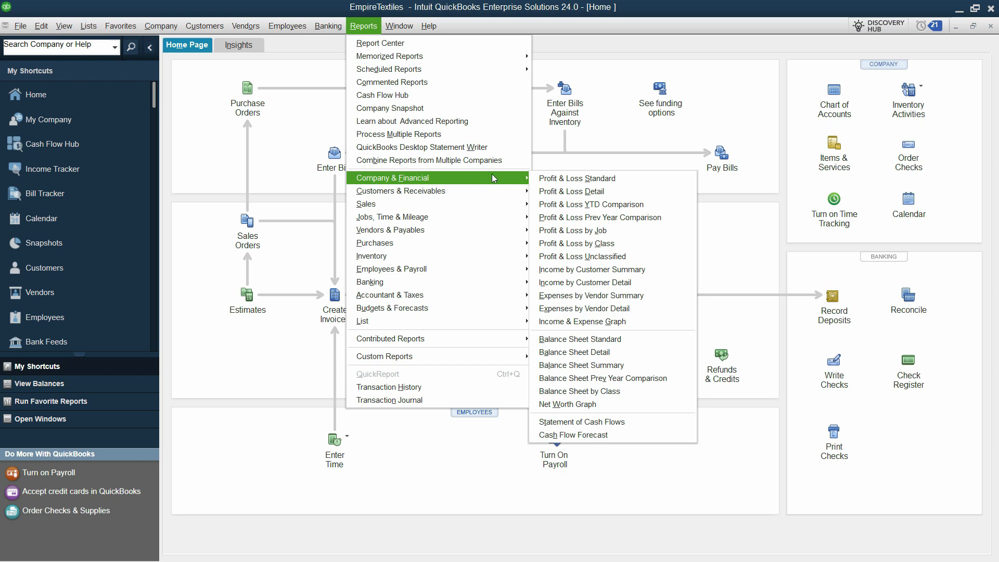
{"action": "left_click", "coordinate": [598, 340]}
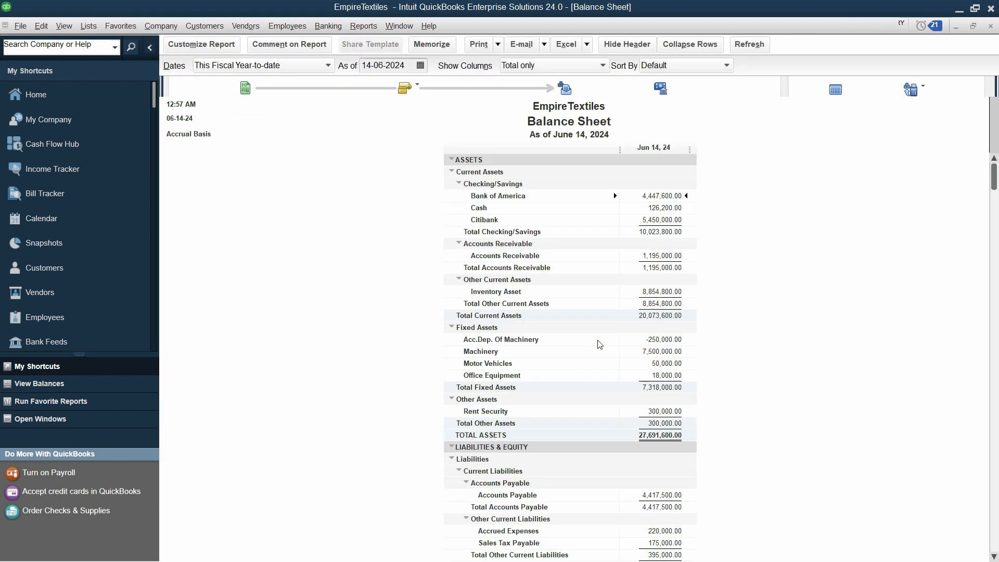
Show the Balance Sheet for all dates and export it to Excel.
{"action": "left_click", "coordinate": [330, 66]}
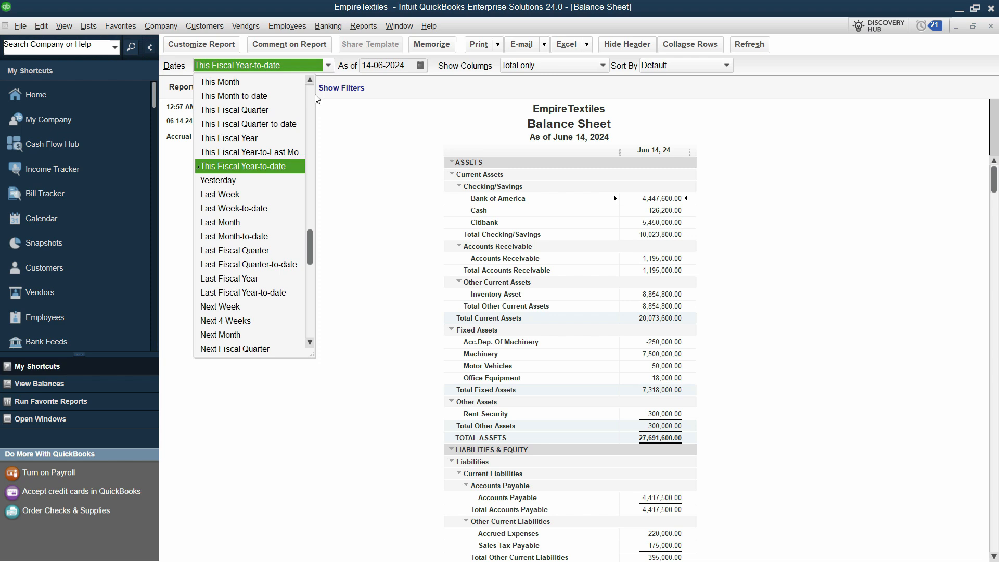
{"action": "scroll", "coordinate": [310, 247], "scroll_direction": "up", "scroll_amount": 2}
{"action": "left_click", "coordinate": [219, 82]}
{"action": "scroll", "coordinate": [847, 198], "scroll_direction": "down", "scroll_amount": 5}
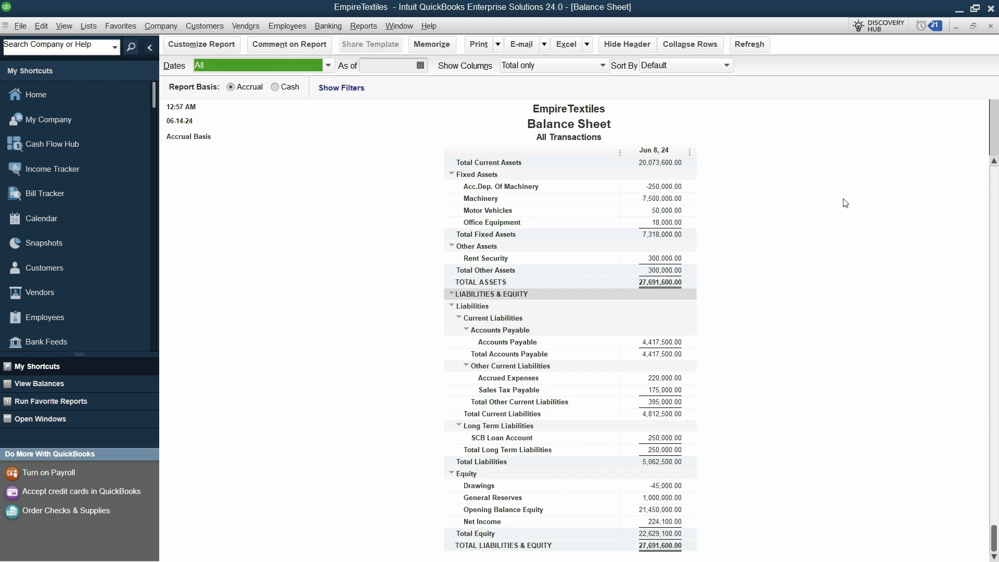
{"action": "scroll", "coordinate": [838, 229], "scroll_direction": "up", "scroll_amount": 5}
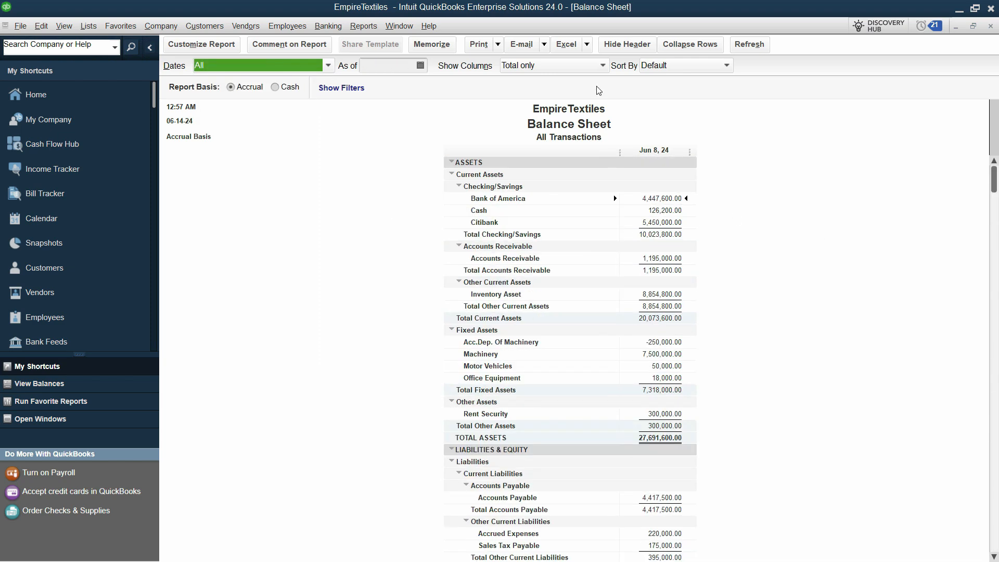
{"action": "left_click", "coordinate": [567, 44]}
{"action": "left_click", "coordinate": [593, 63]}
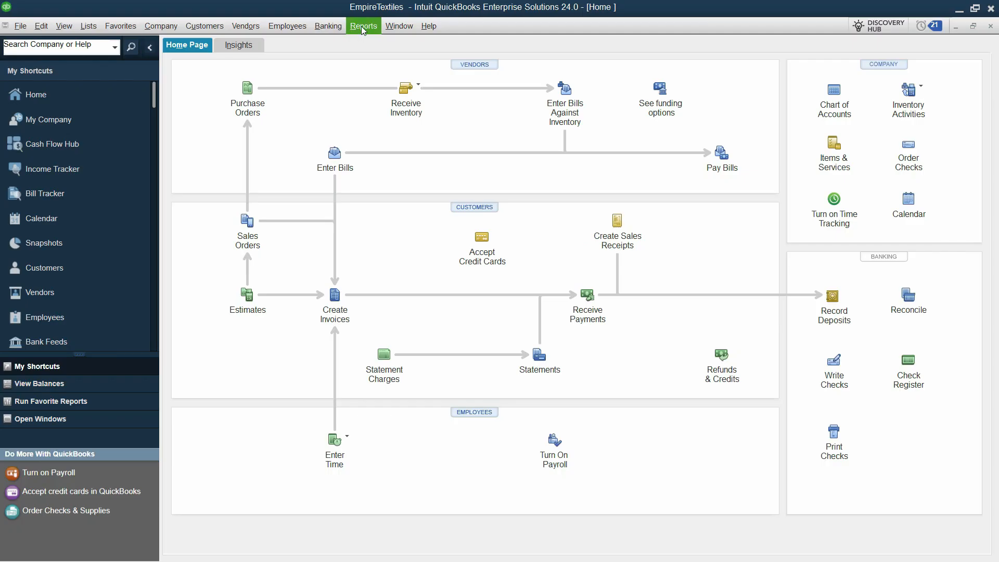
Open the Trial Balance for all dates and look into the transactions behind the Bank of America debit balance.
{"action": "left_click", "coordinate": [361, 26]}
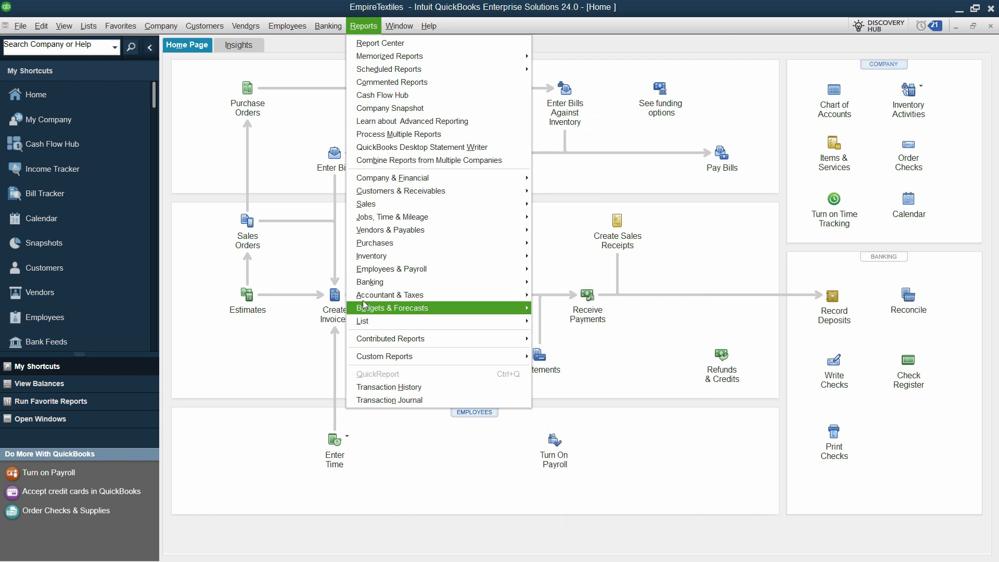
{"action": "mouse_move", "coordinate": [364, 301]}
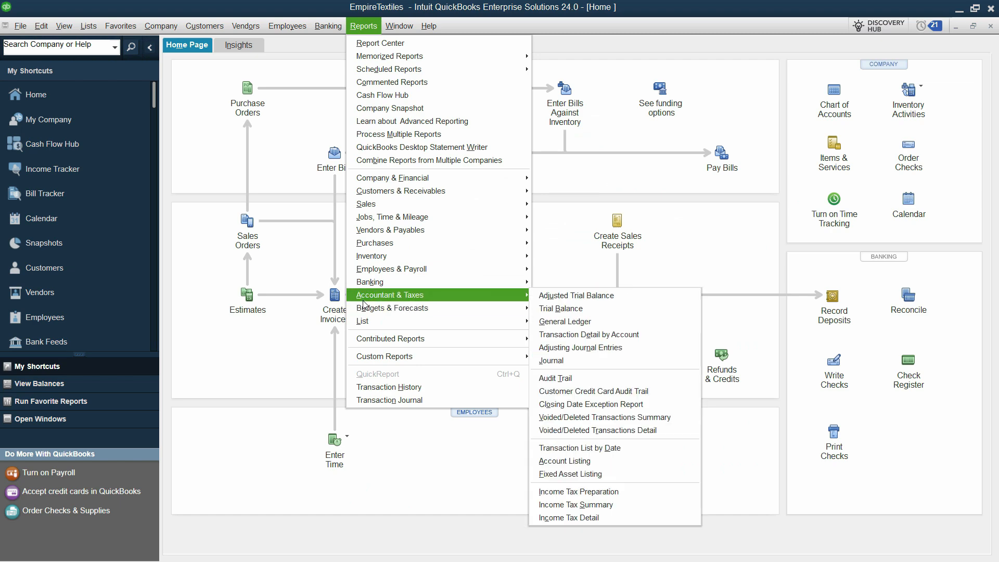
{"action": "left_click", "coordinate": [561, 308]}
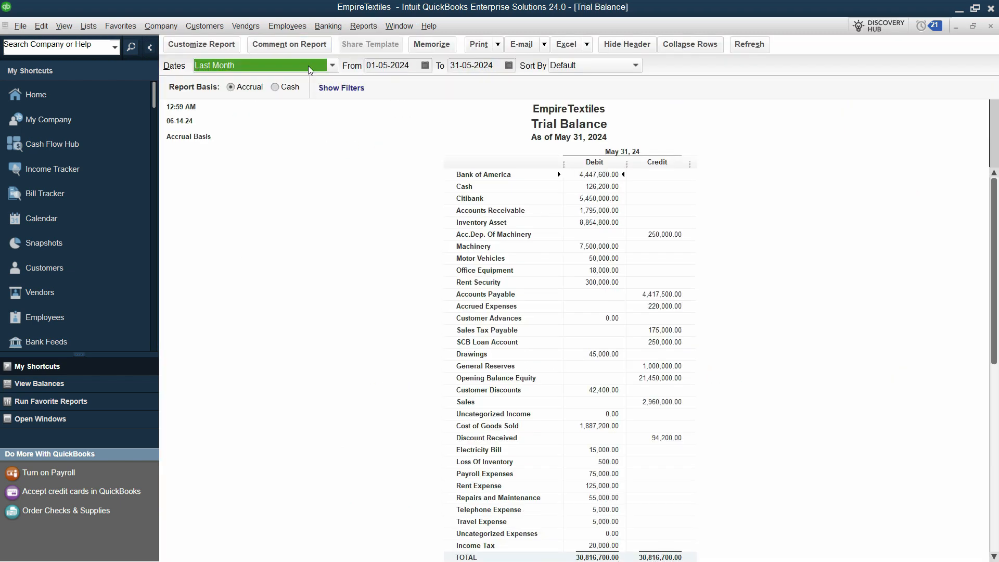
{"action": "left_click", "coordinate": [309, 66]}
{"action": "left_click", "coordinate": [200, 82]}
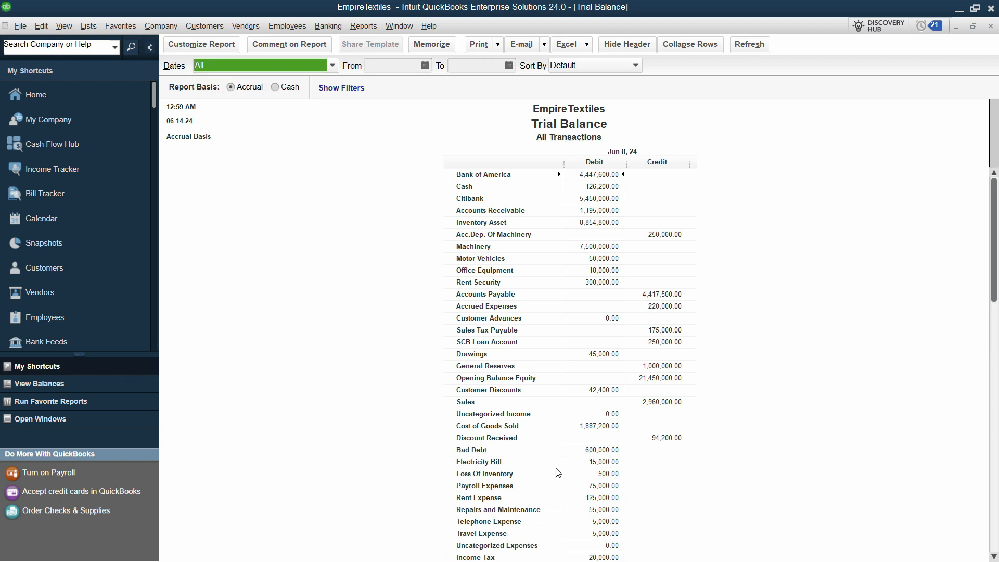
{"action": "double_click", "coordinate": [609, 175]}
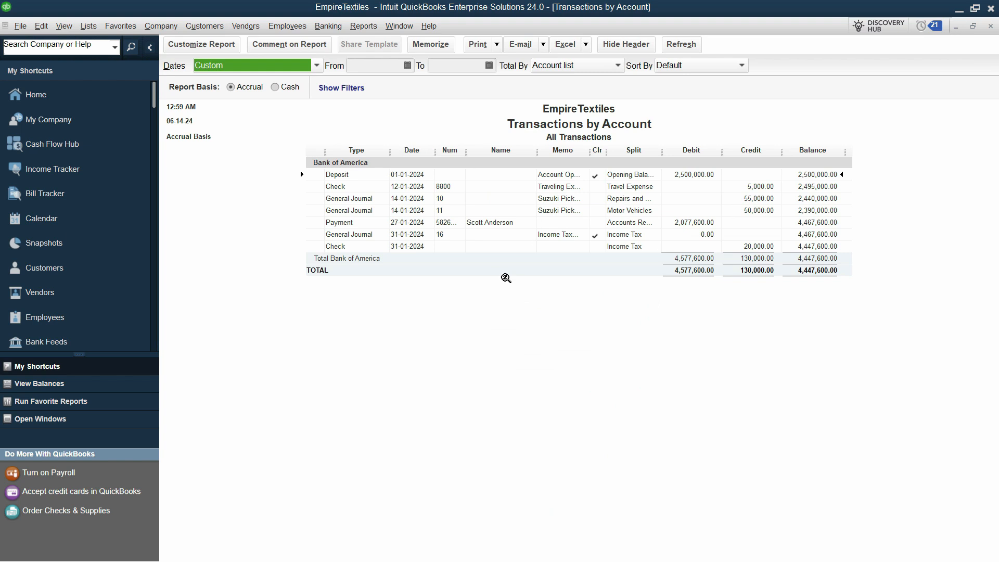
{"action": "key", "text": "Escape"}
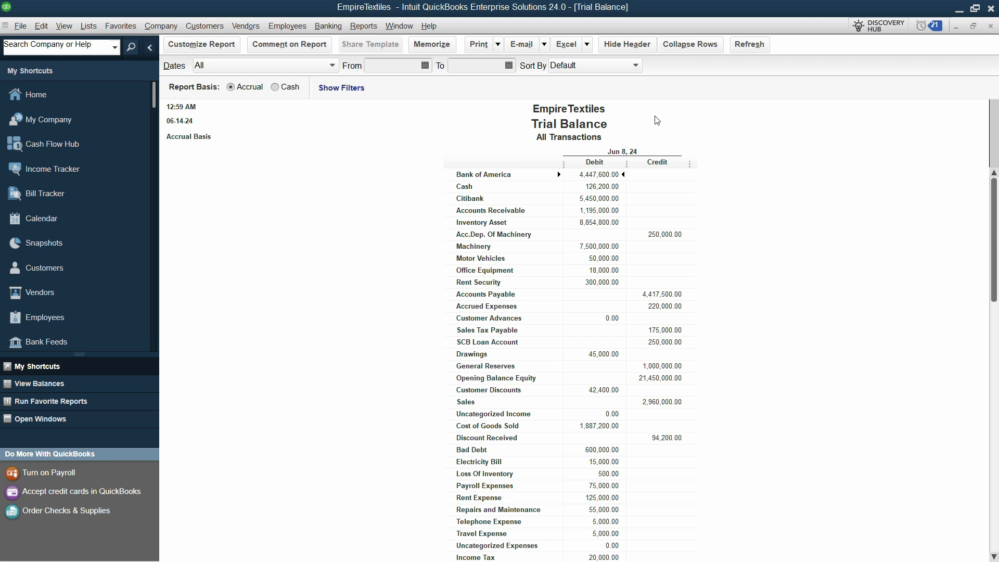
Open the General Ledger report and set its date range to All.
{"action": "left_click", "coordinate": [366, 25]}
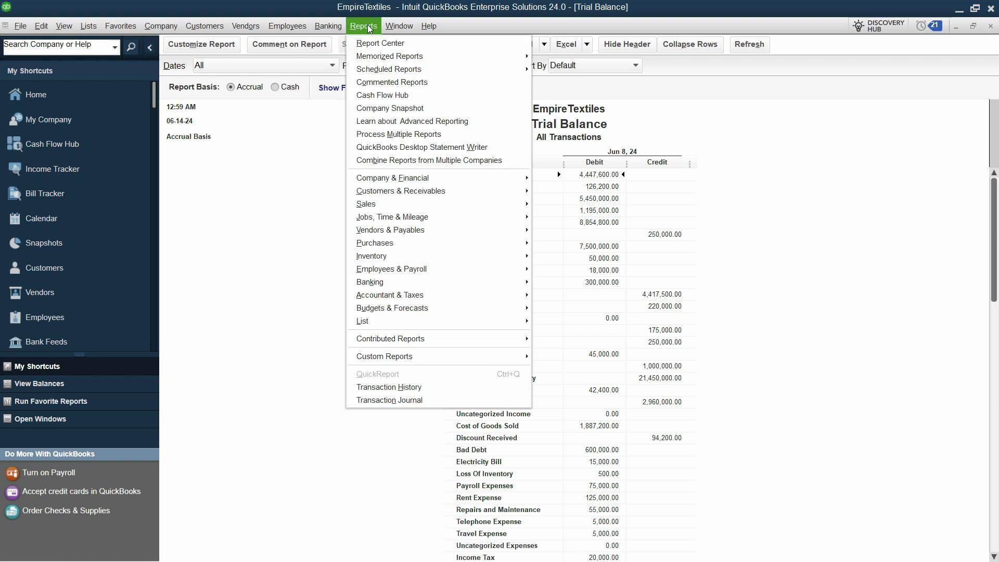
{"action": "mouse_move", "coordinate": [445, 297]}
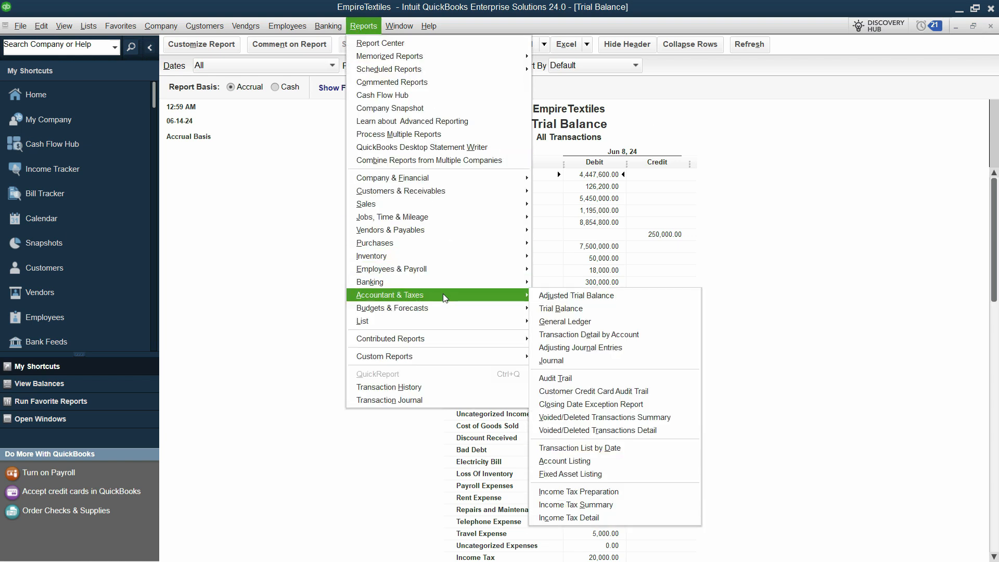
{"action": "left_click", "coordinate": [579, 331]}
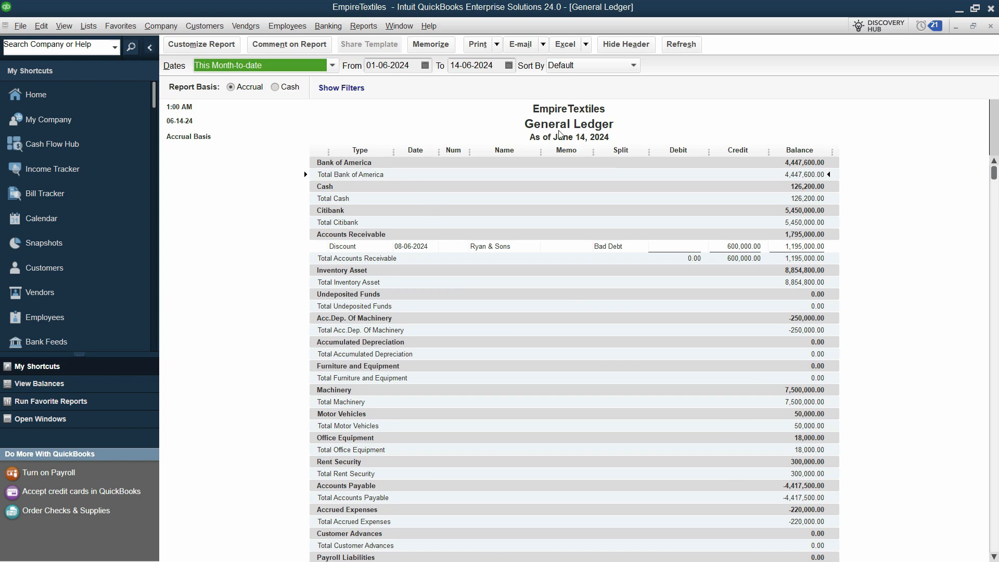
{"action": "left_click", "coordinate": [263, 67]}
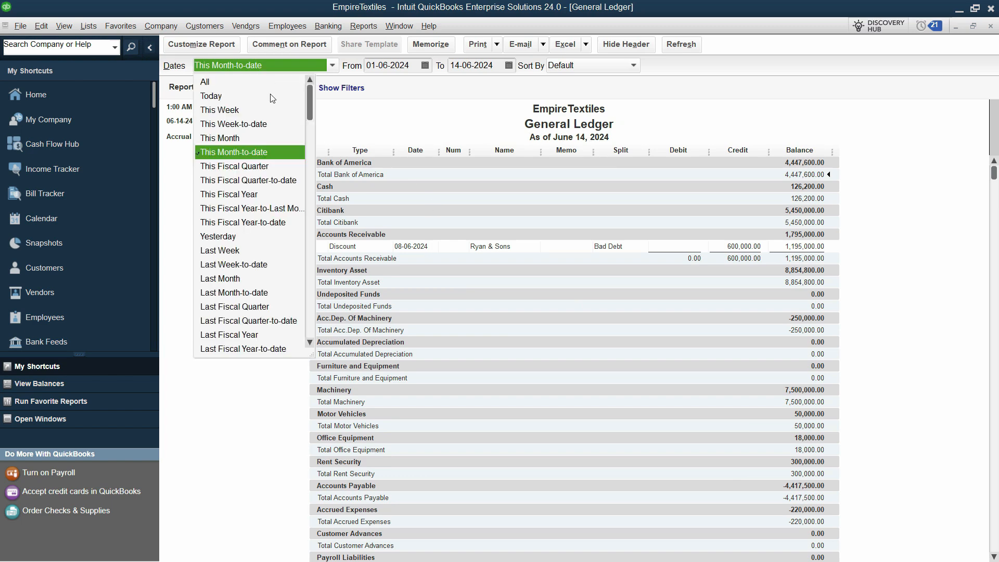
{"action": "left_click", "coordinate": [208, 19]}
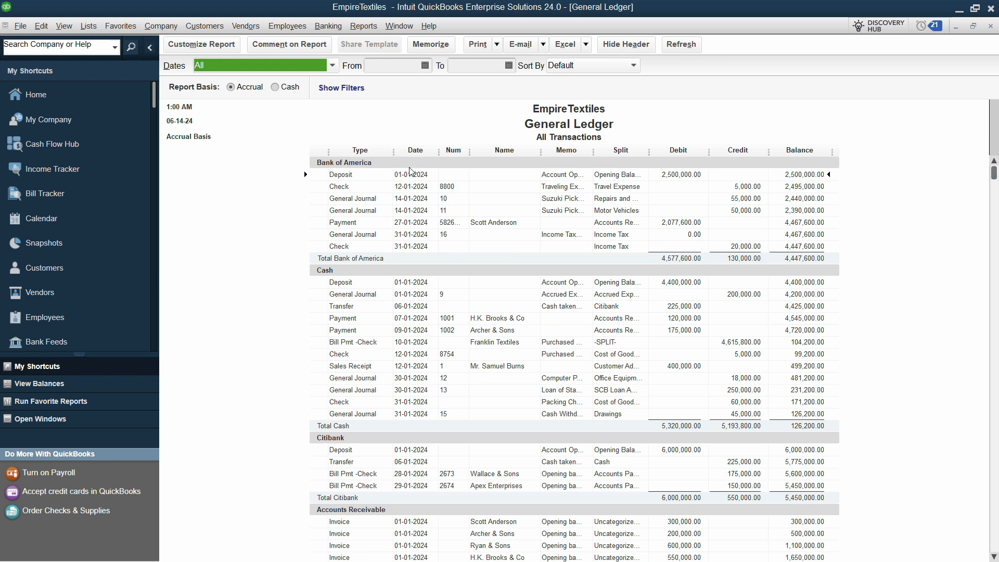
Review the Transaction Detail by Account report for all dates and close it.
{"action": "left_click", "coordinate": [362, 29]}
{"action": "mouse_move", "coordinate": [507, 296]}
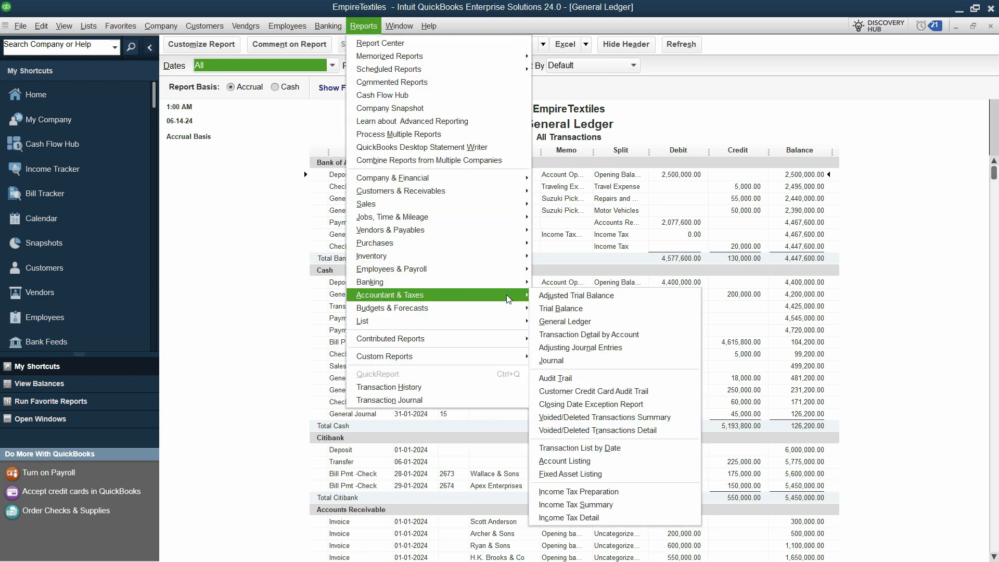
{"action": "left_click", "coordinate": [591, 334]}
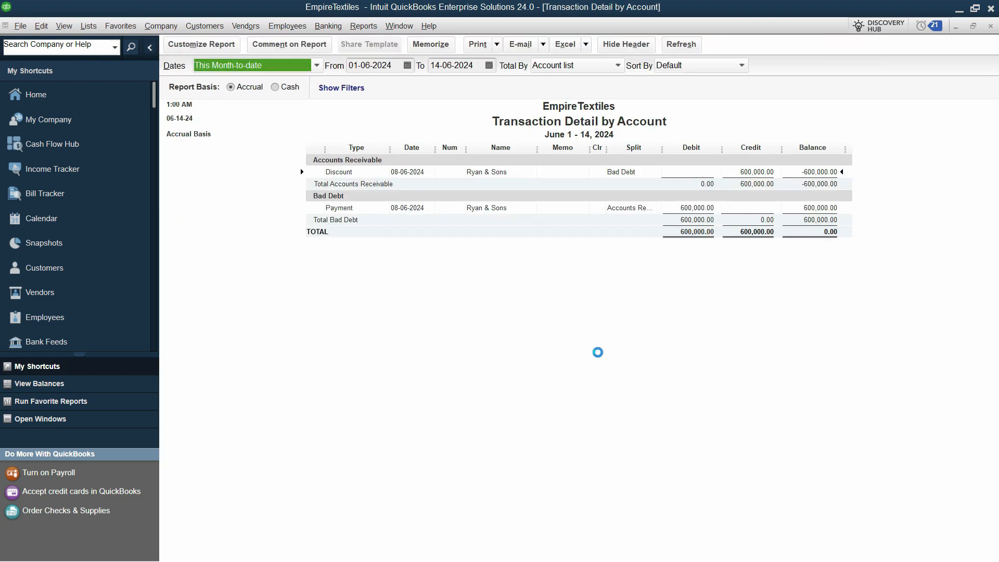
{"action": "key", "text": "a"}
{"action": "scroll", "coordinate": [737, 445], "scroll_direction": "down", "scroll_amount": 11}
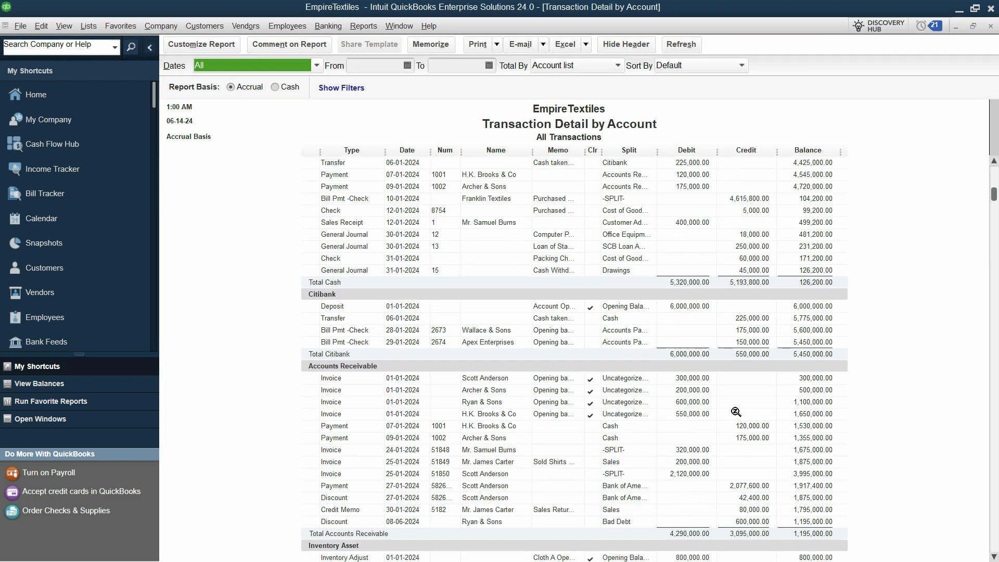
{"action": "scroll", "coordinate": [735, 414], "scroll_direction": "up", "scroll_amount": 3}
{"action": "scroll", "coordinate": [735, 414], "scroll_direction": "down", "scroll_amount": 11}
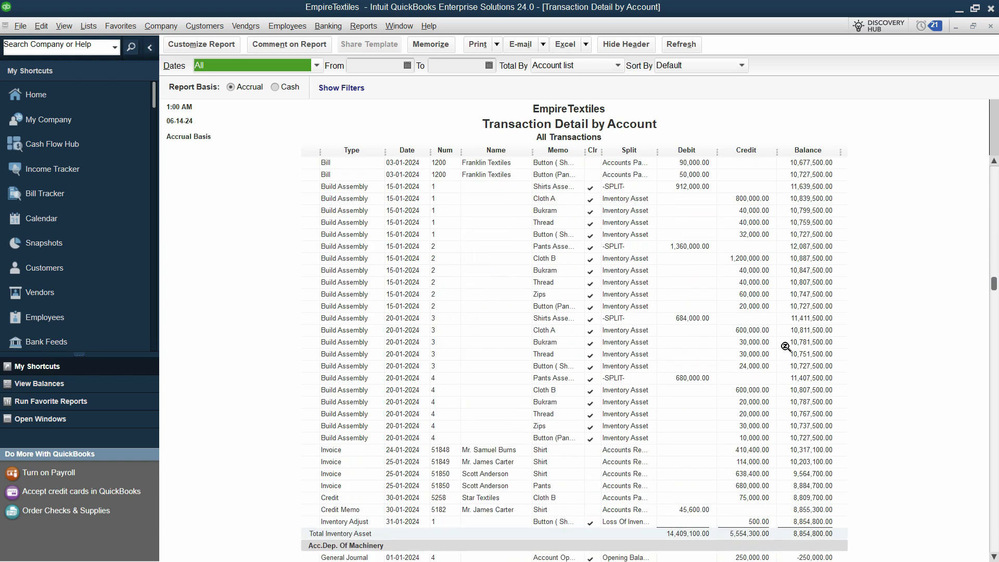
{"action": "left_click", "coordinate": [991, 26]}
Look through the accounts in the General Ledger and close its exported Excel workbook.
{"action": "scroll", "coordinate": [680, 344], "scroll_direction": "down", "scroll_amount": 8}
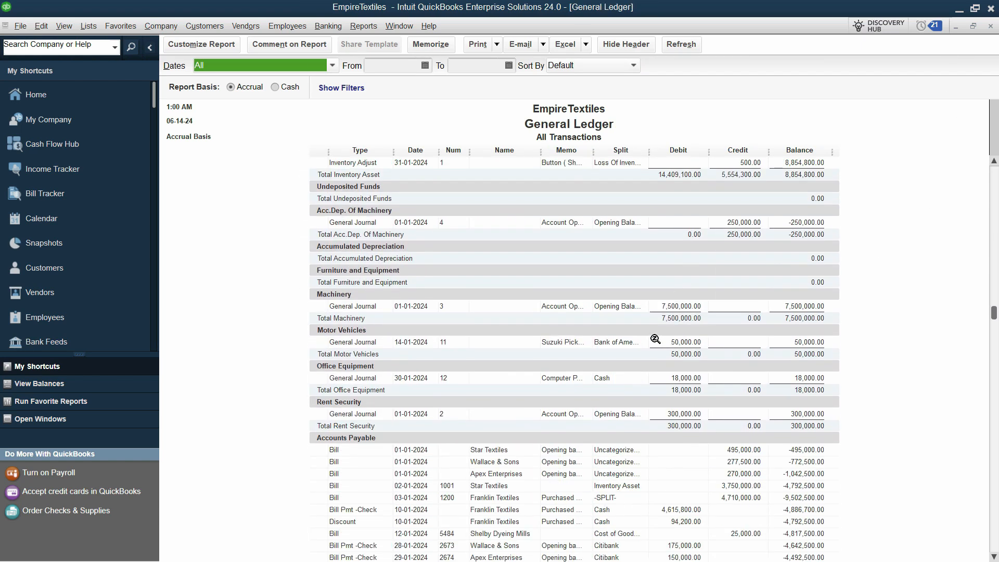
{"action": "scroll", "coordinate": [652, 346], "scroll_direction": "down", "scroll_amount": 10}
{"action": "scroll", "coordinate": [653, 348], "scroll_direction": "down", "scroll_amount": 5}
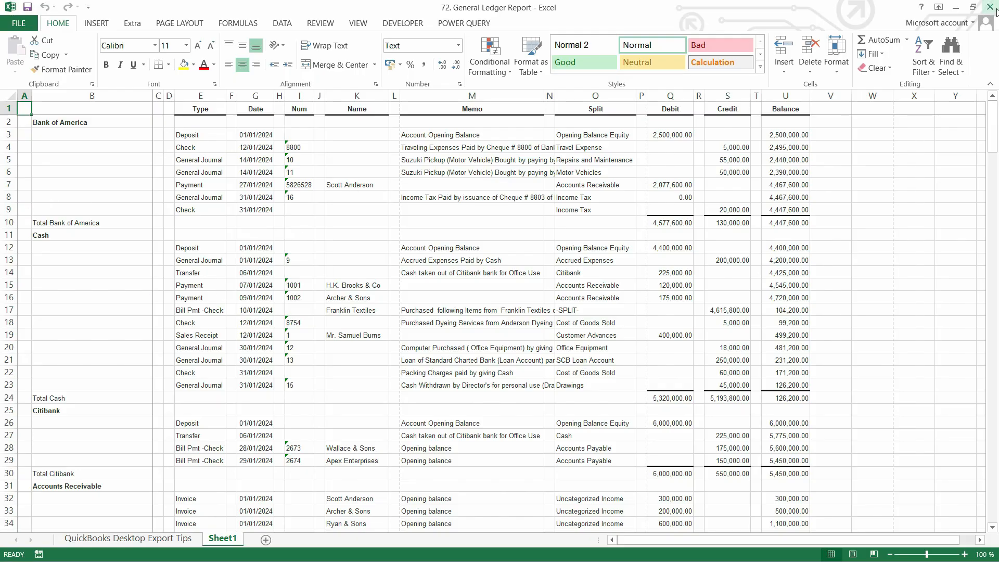
{"action": "left_click", "coordinate": [990, 7]}
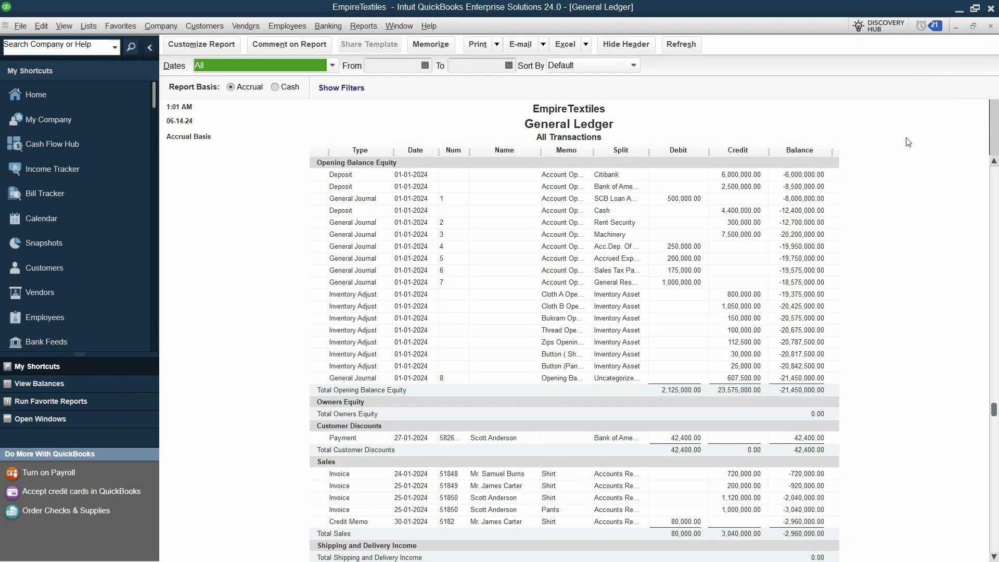